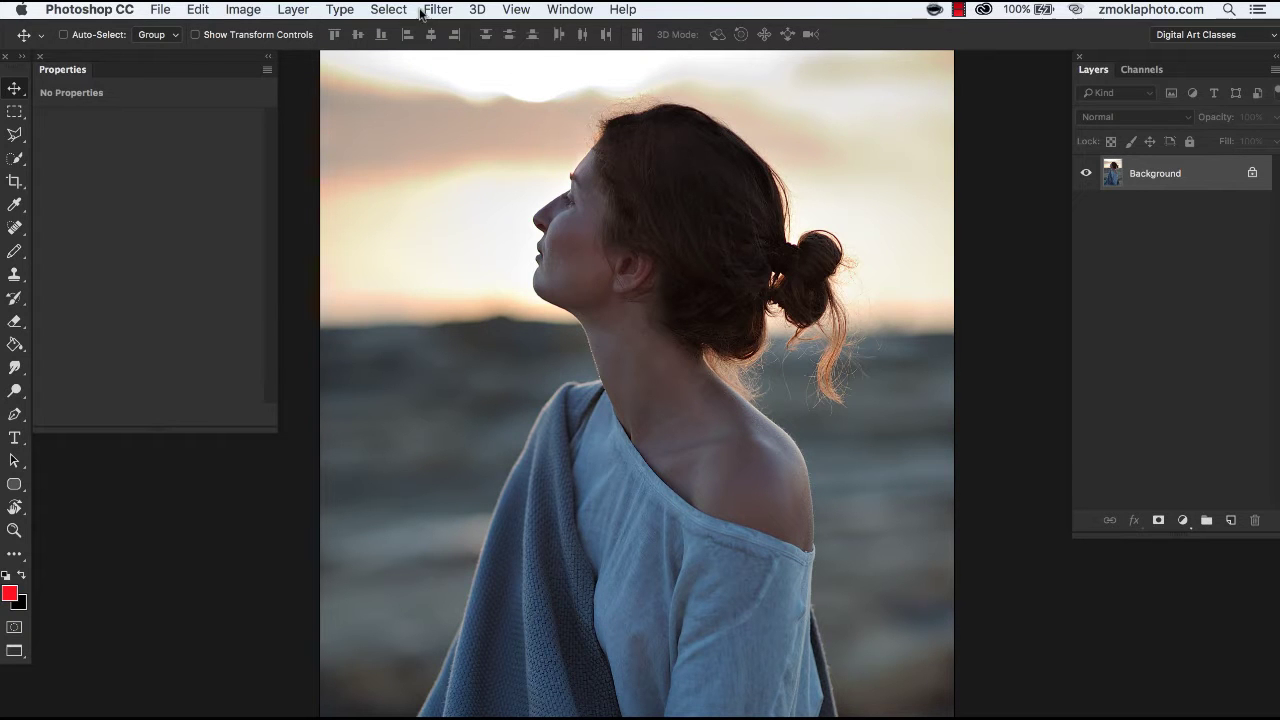
click(294, 10)
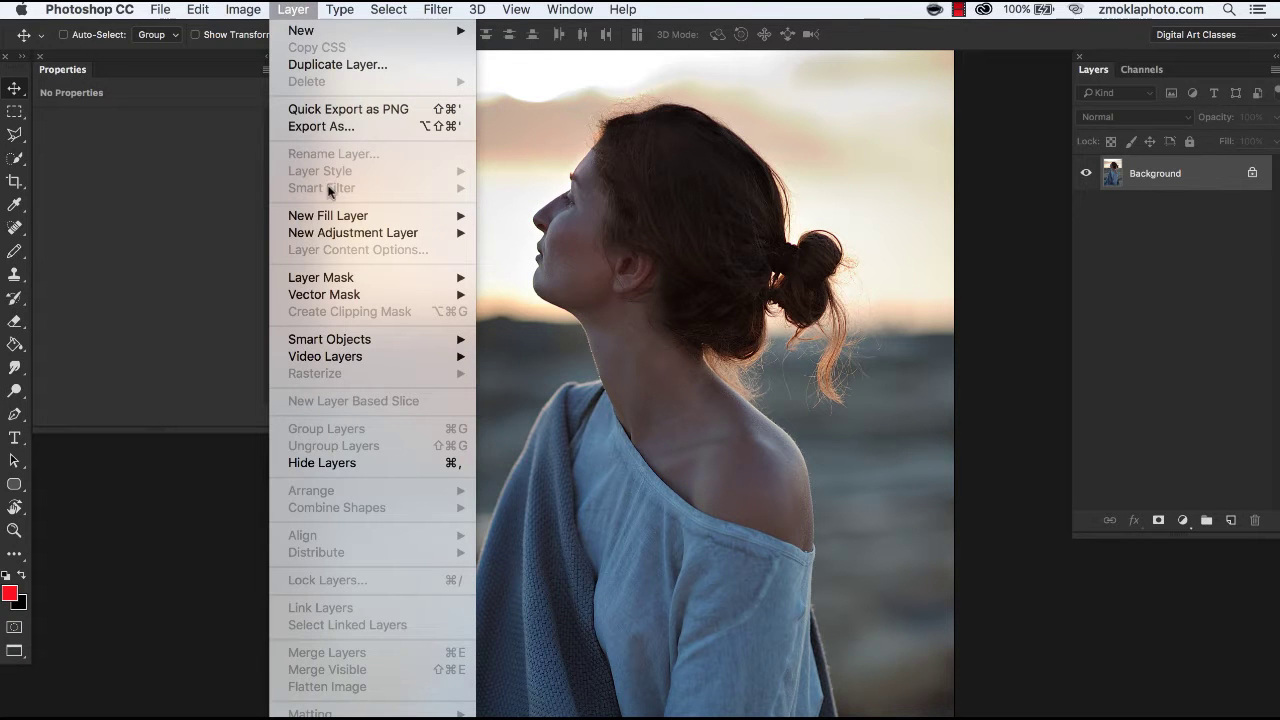
mouse_move(357, 232)
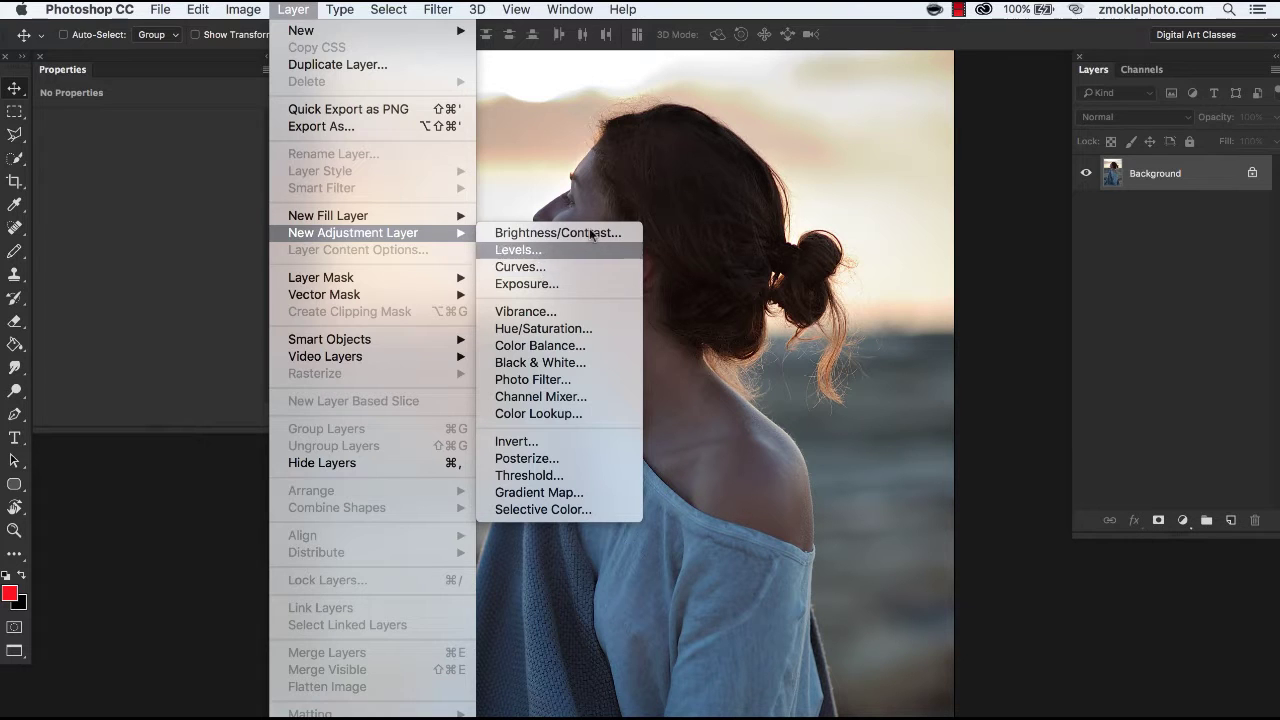
click(1118, 276)
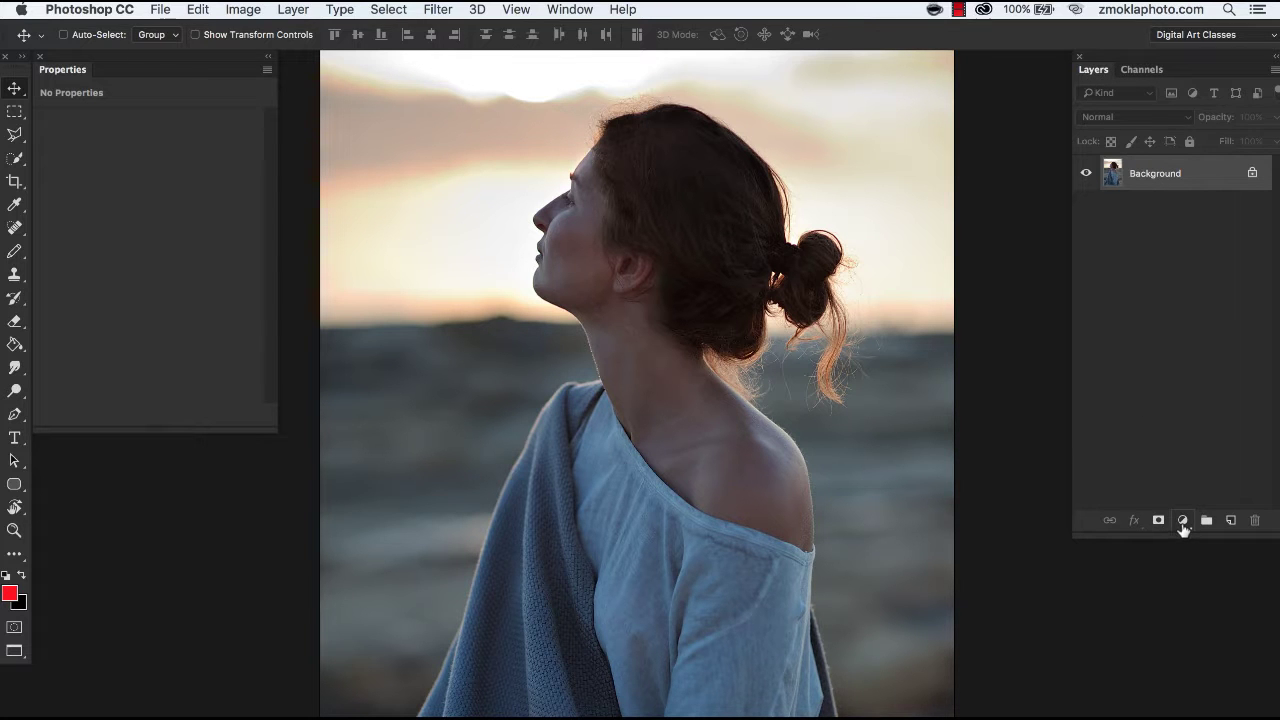
Step: Add a Curves adjustment layer above the Background layer and select its adjustment thumbnail
click(1183, 522)
scroll(1180, 610, down, 2)
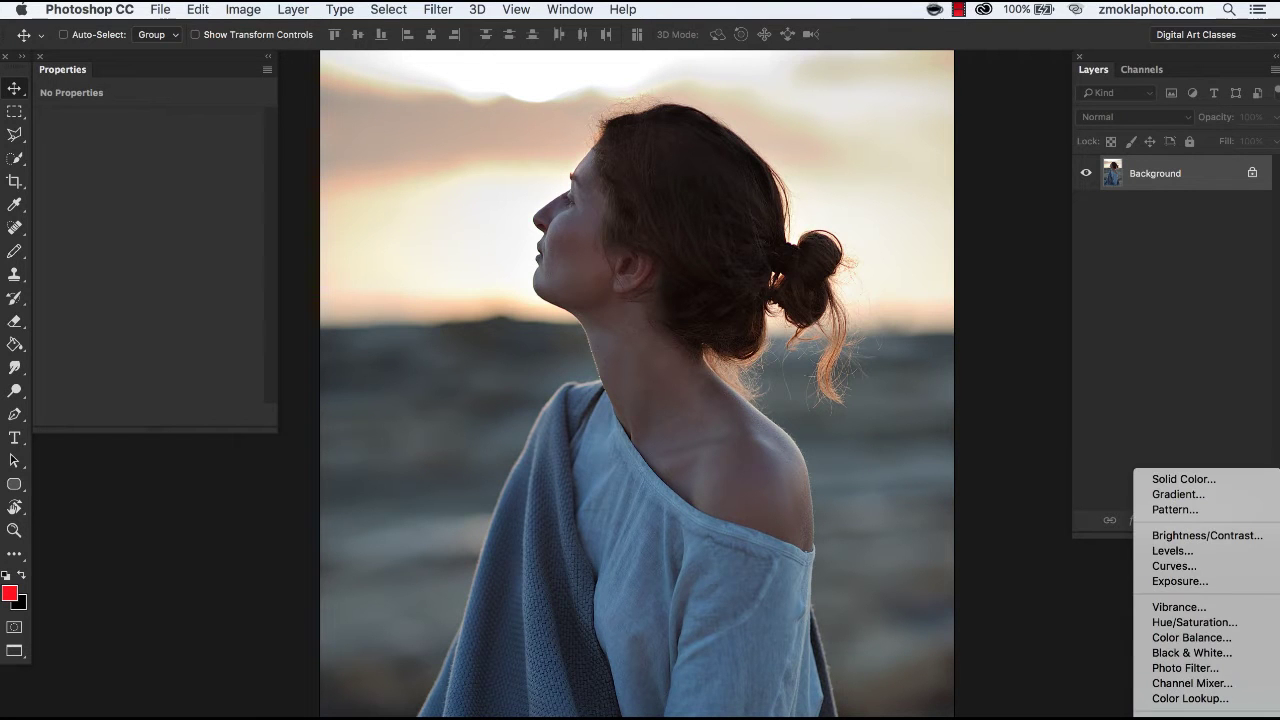
click(1163, 567)
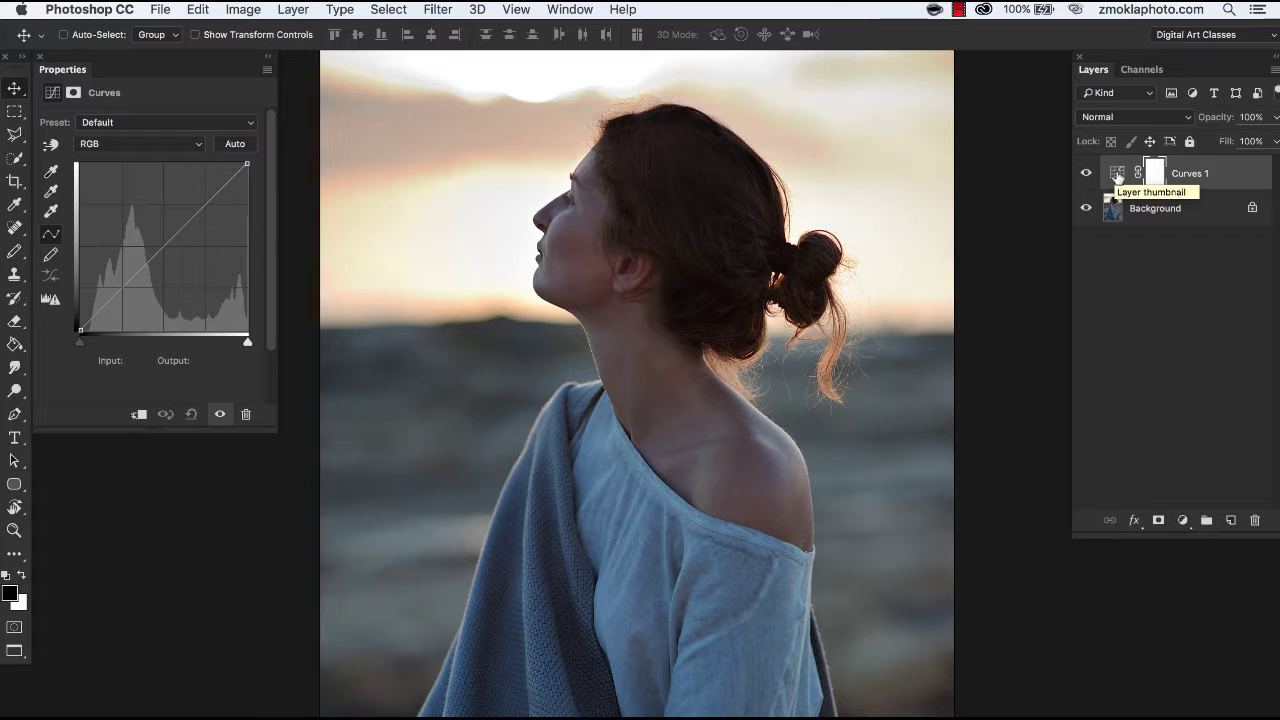
click(1119, 175)
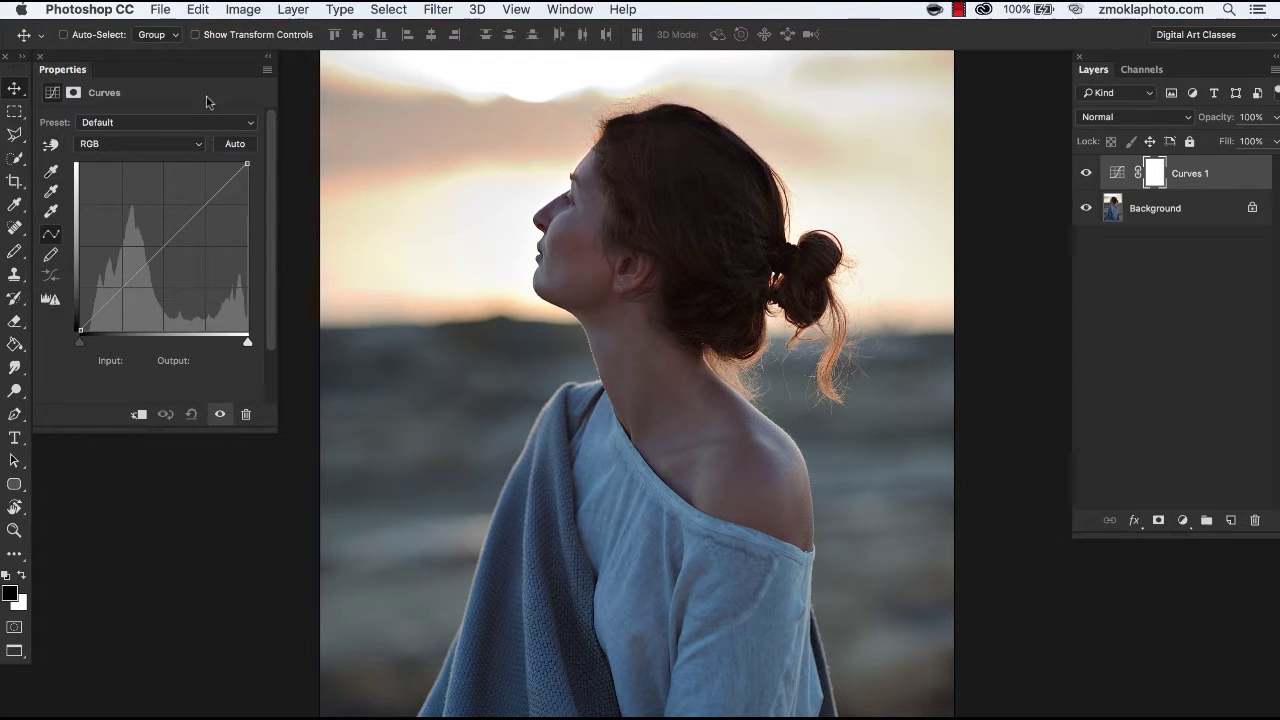
Step: Raise the midtones of the Curves adjustment's Red channel to about input 108, output 153
click(155, 150)
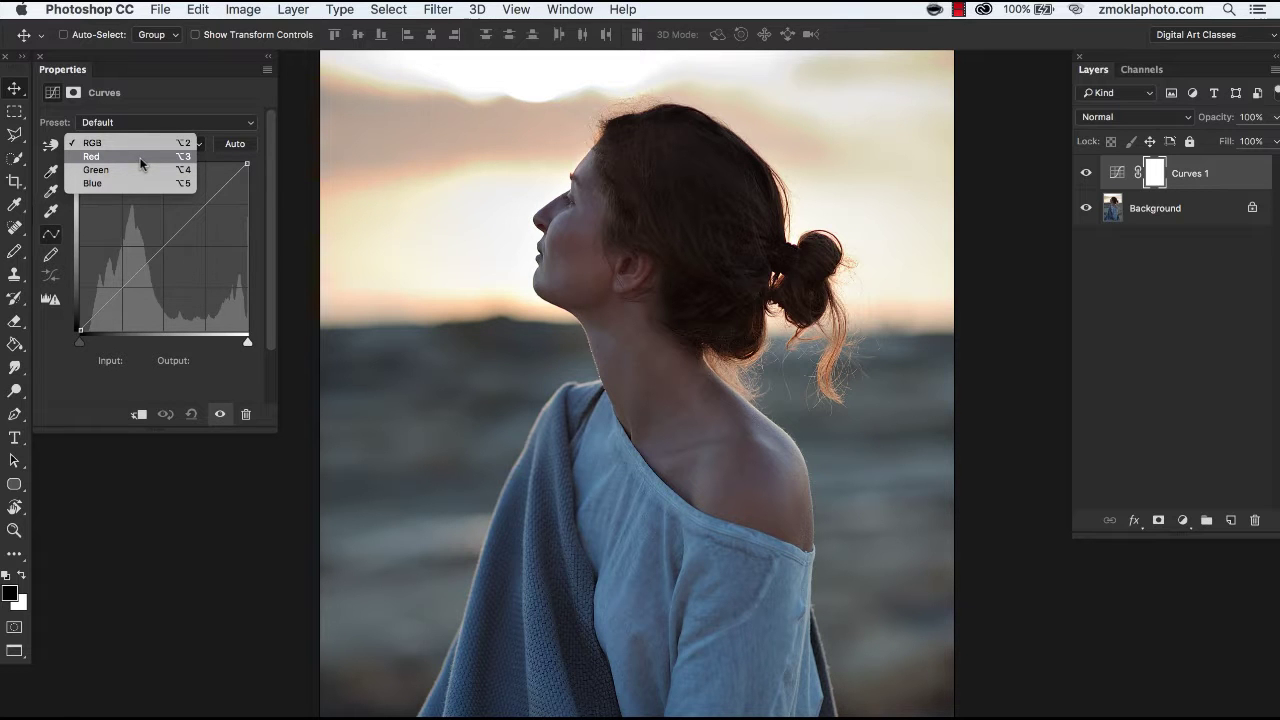
click(174, 92)
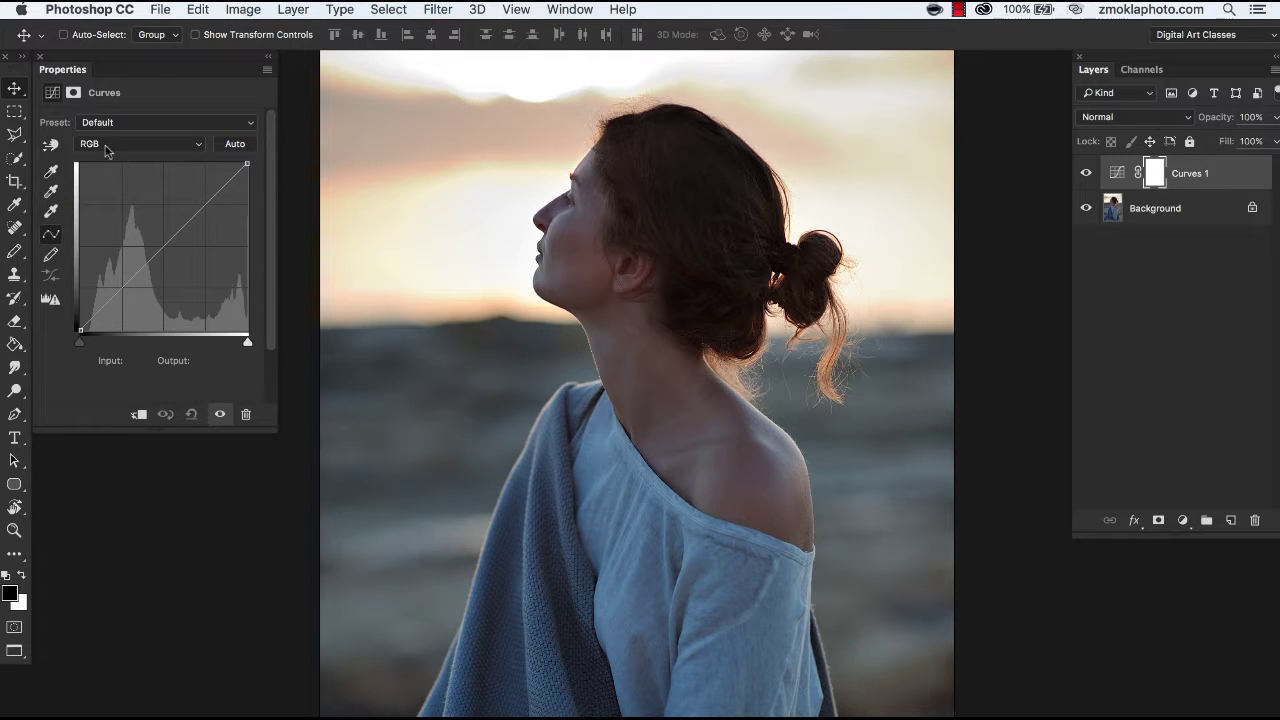
click(161, 146)
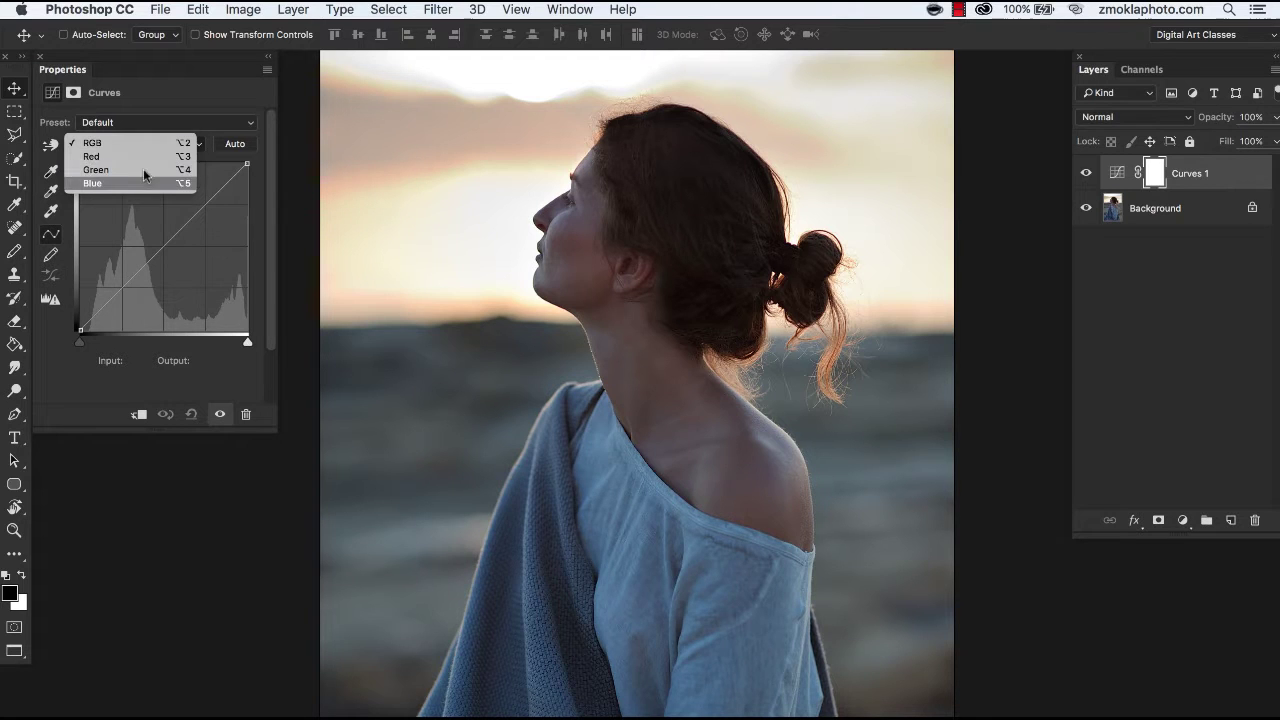
click(128, 156)
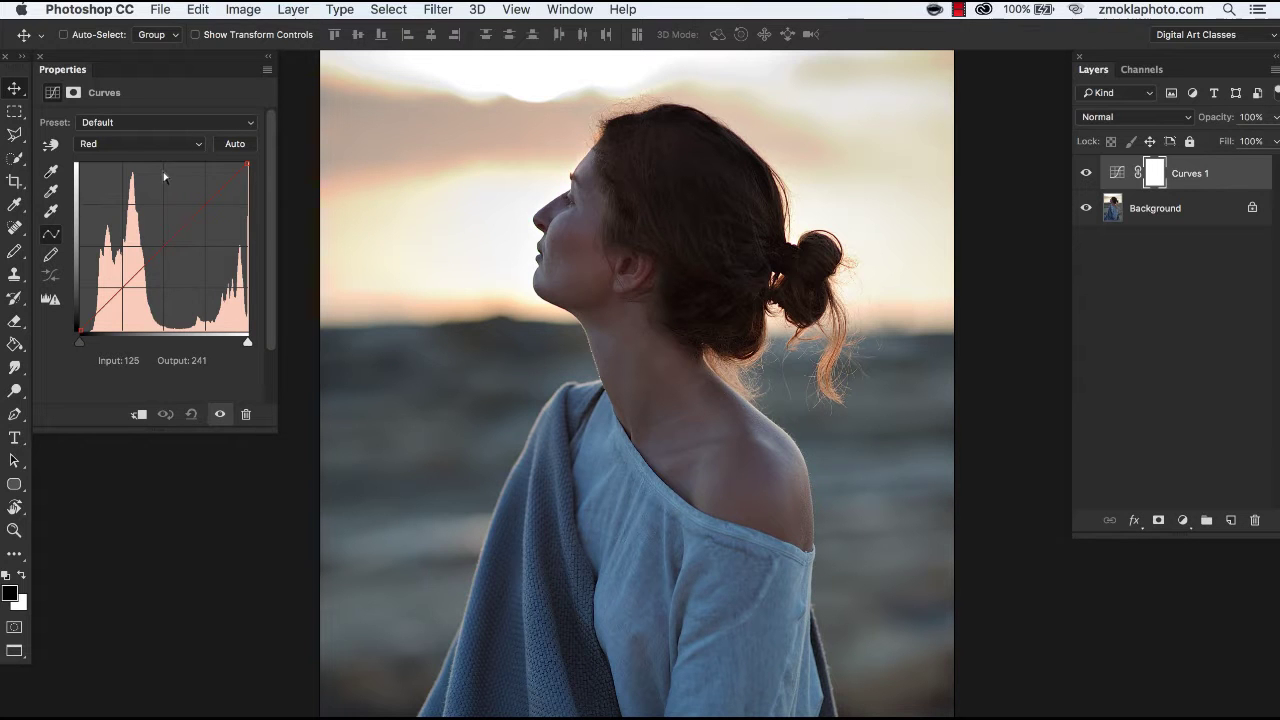
click(170, 239)
drag(170, 241, 162, 231)
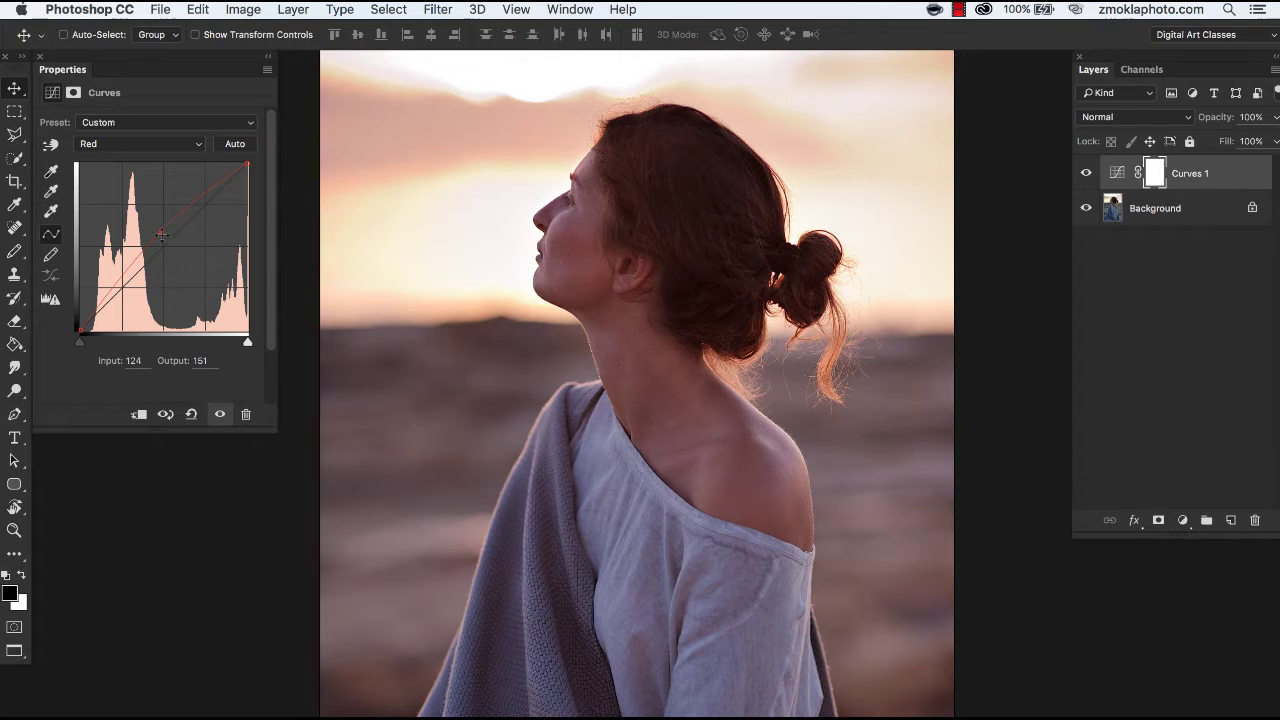
drag(159, 232, 177, 260)
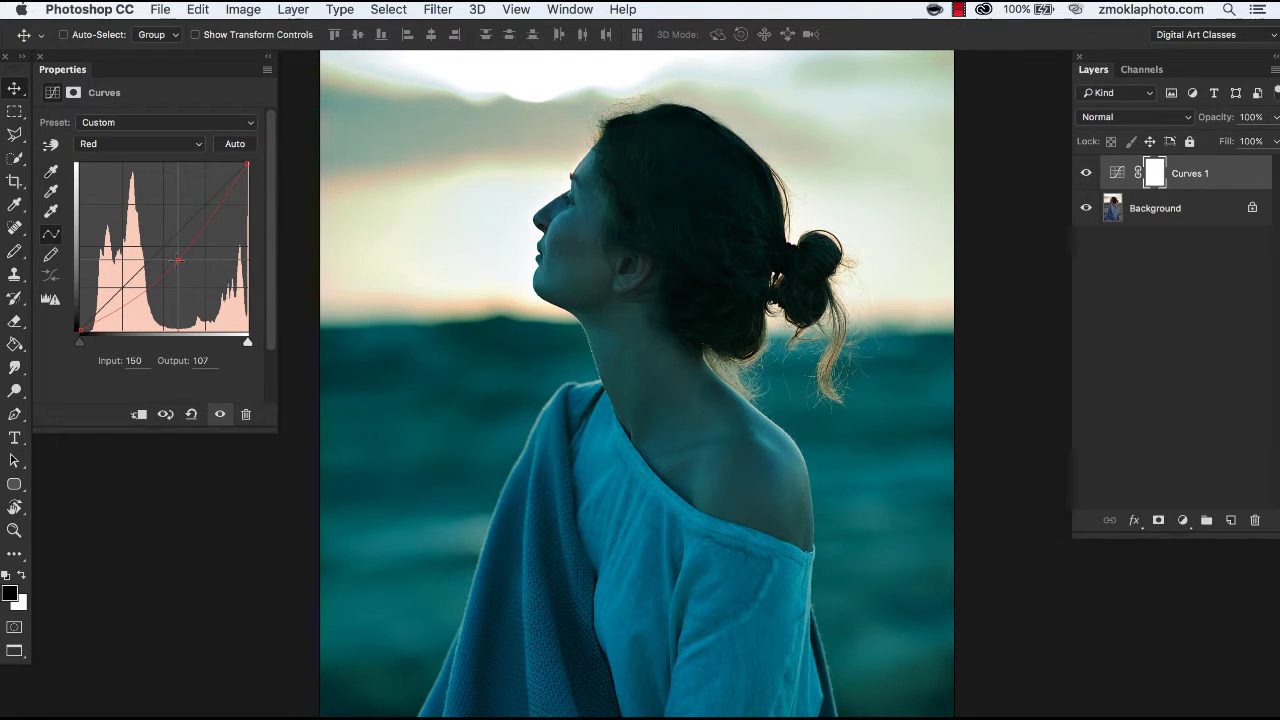
drag(177, 260, 156, 231)
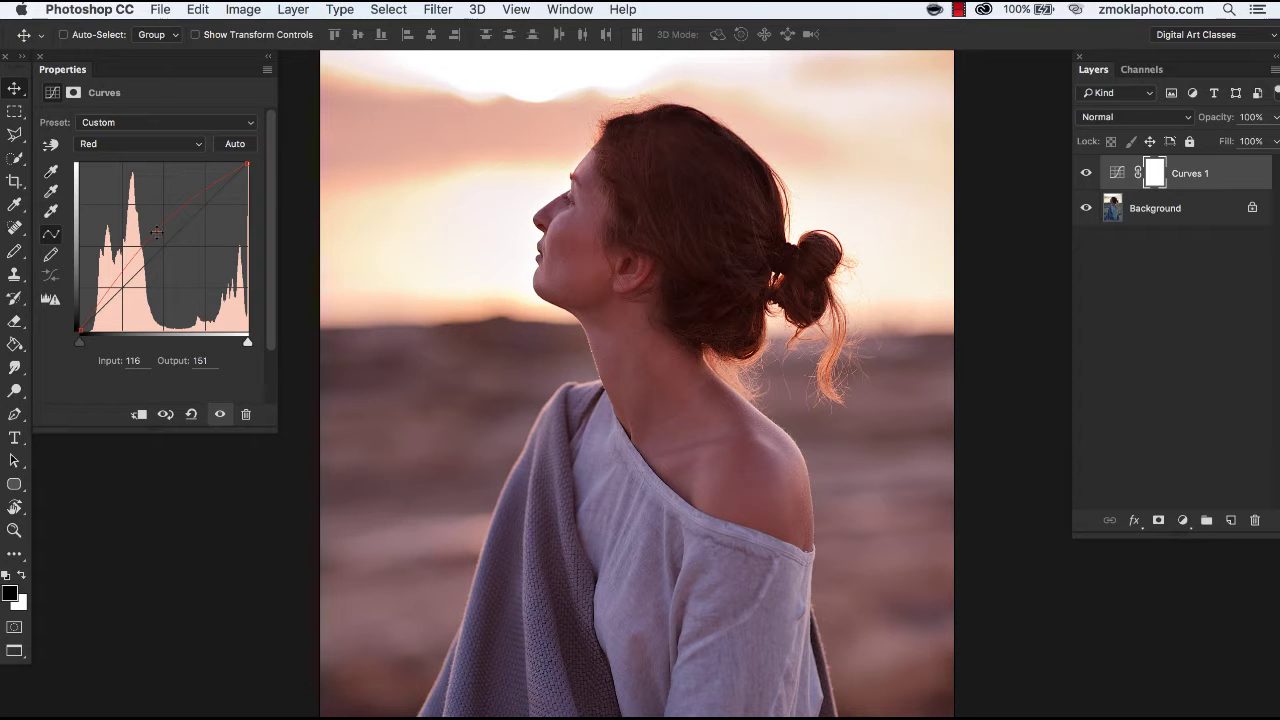
drag(157, 231, 151, 229)
drag(149, 230, 150, 230)
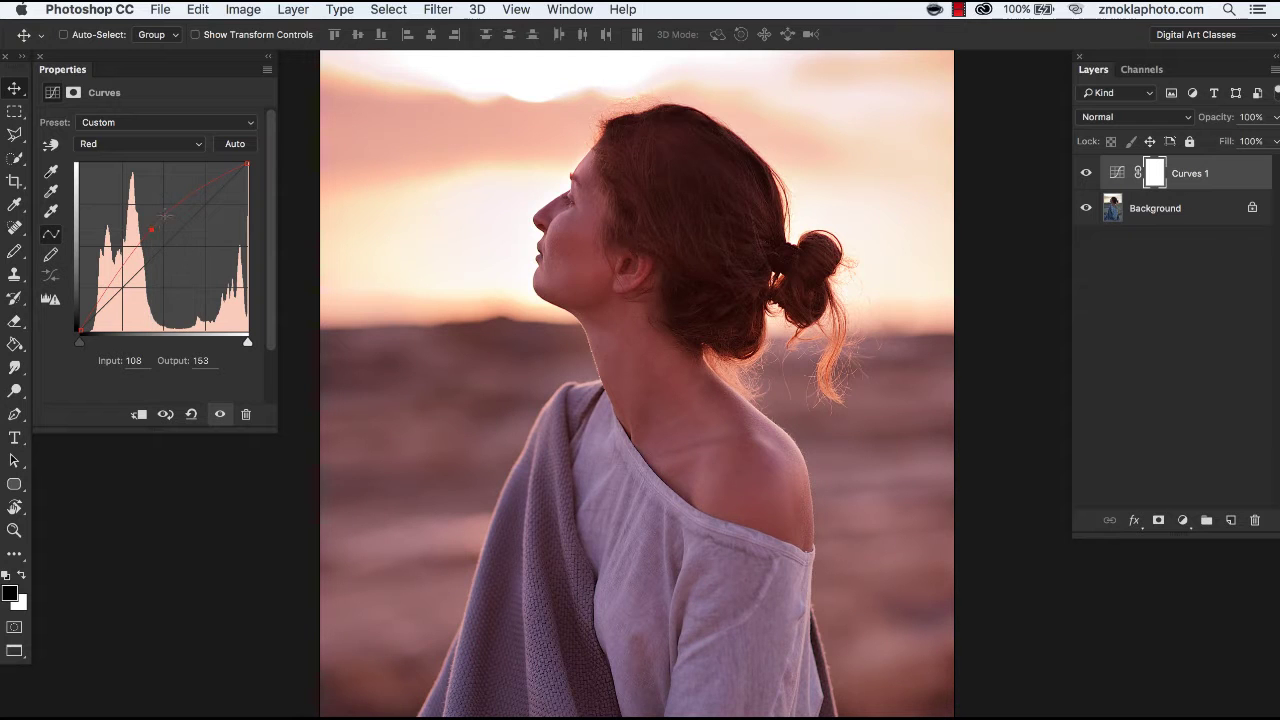
Step: Raise the midtones of the Green channel curve to about input 120, output 140
click(148, 145)
click(136, 156)
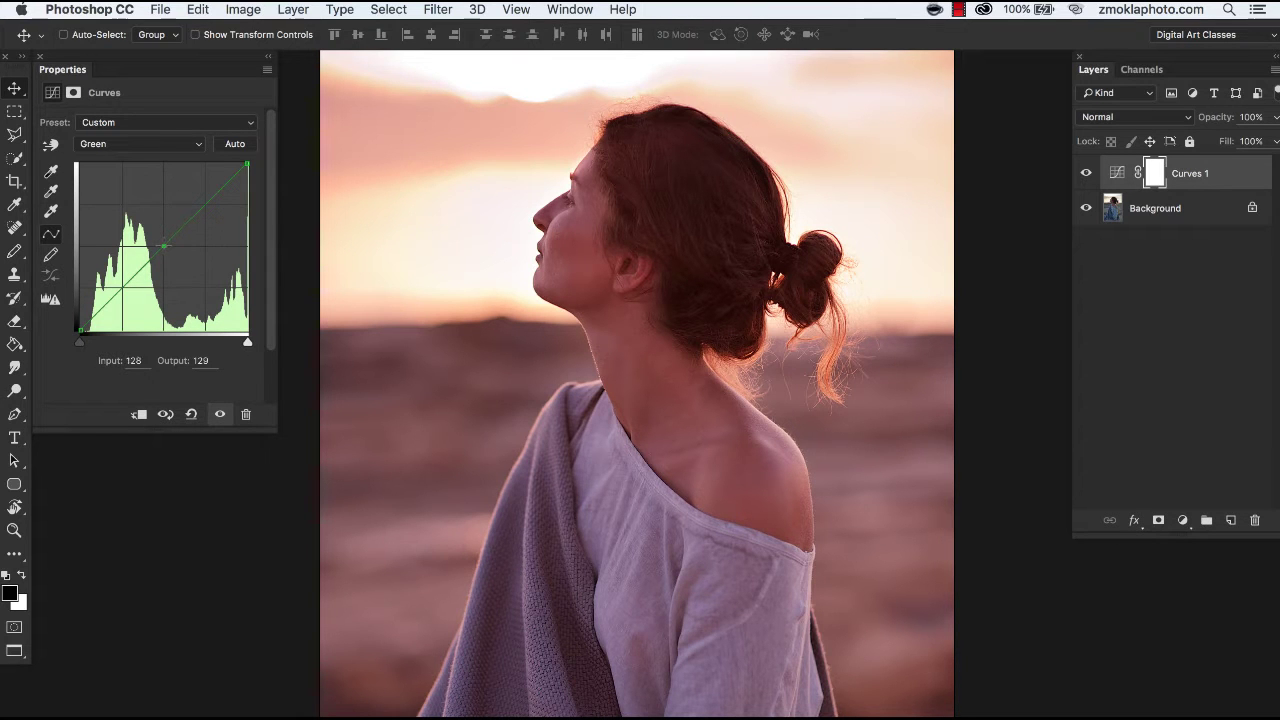
drag(161, 245, 160, 241)
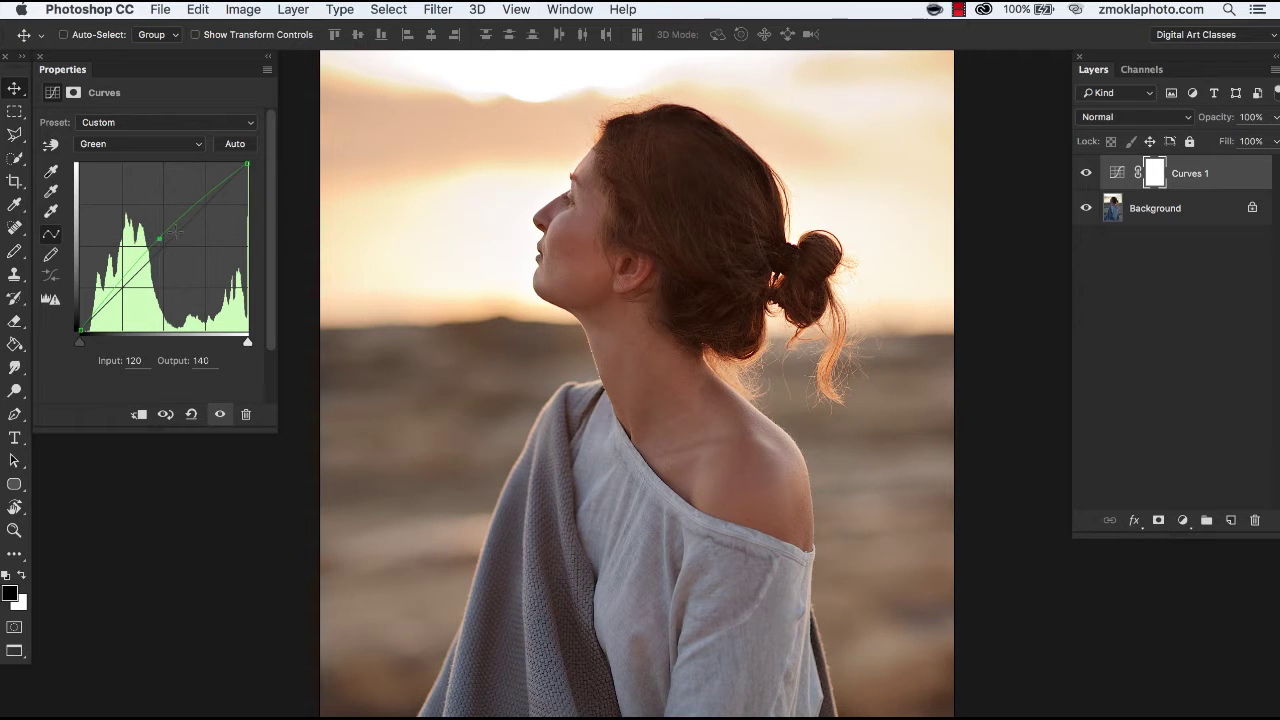
Step: Lower the midtones of the Blue channel curve slightly to about input 133, output 126
click(159, 143)
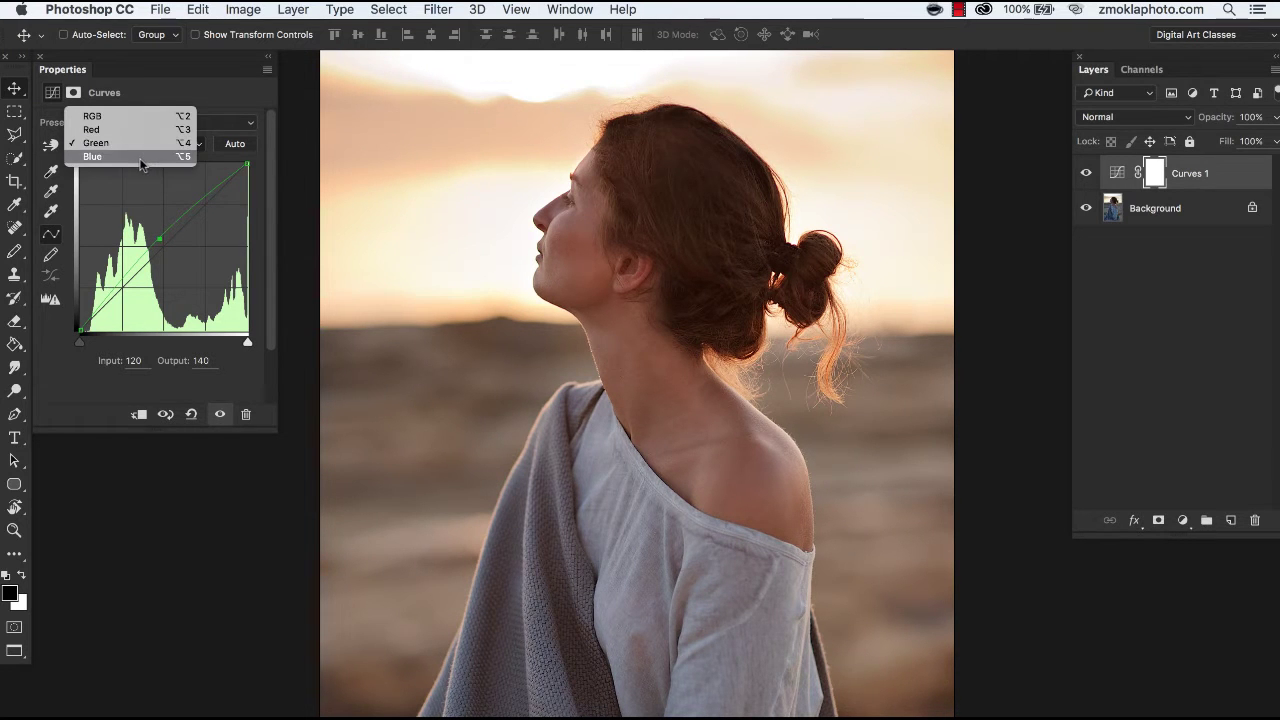
click(145, 157)
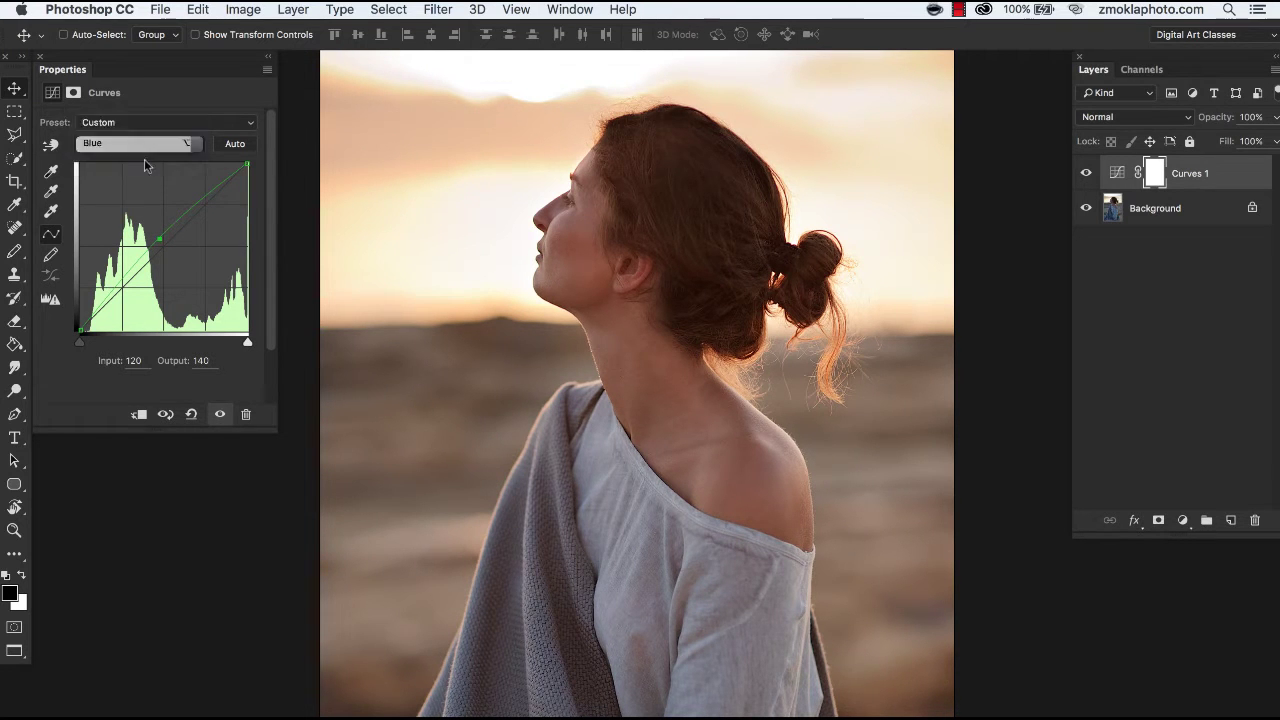
click(162, 245)
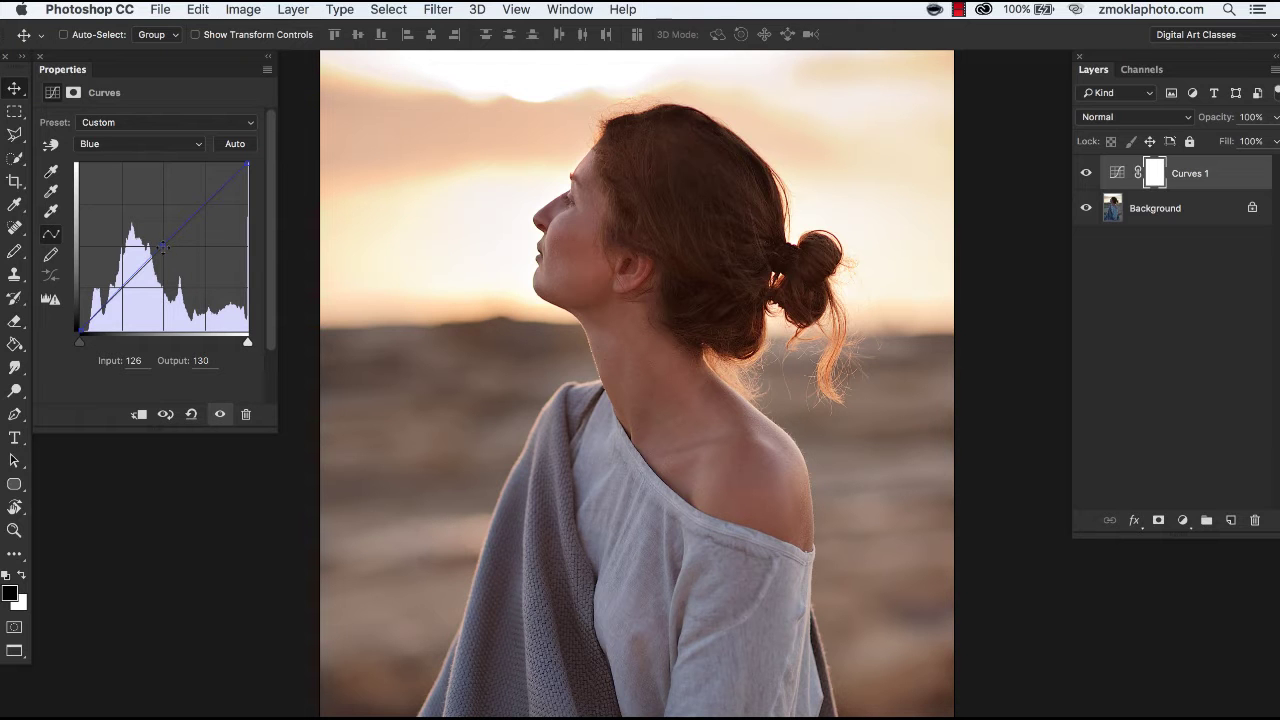
mouse_move(162, 245)
mouse_down()
mouse_move(176, 262)
mouse_move(152, 222)
mouse_up()
drag(155, 226, 169, 246)
key(Down)
drag(168, 246, 167, 247)
Step: Return to the composite RGB curve and compare the photo with the Curves layer hidden and shown
click(141, 148)
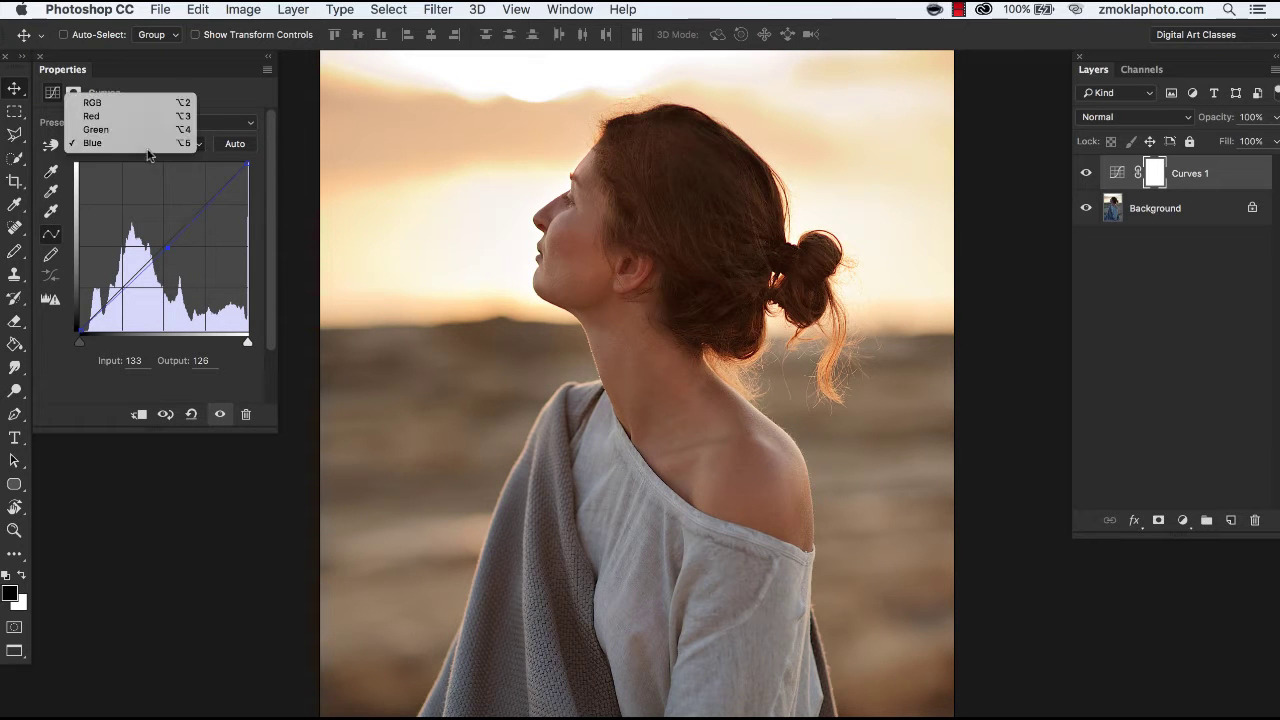
click(121, 102)
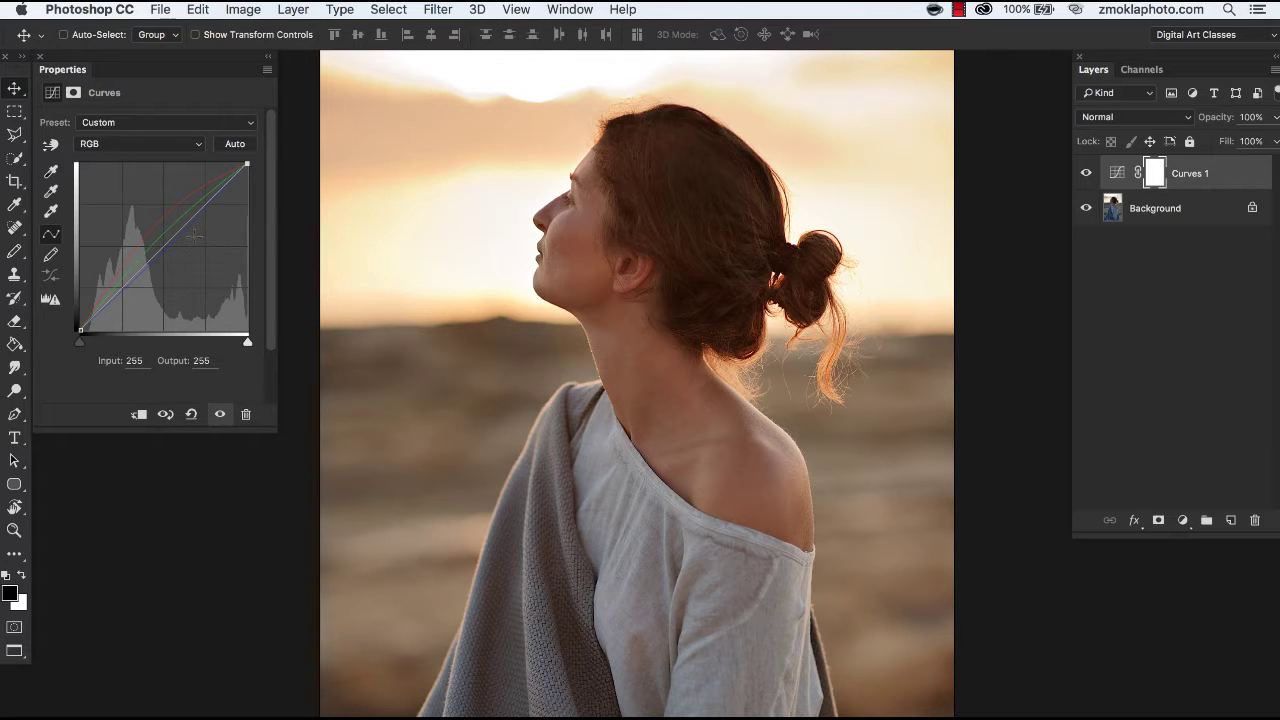
click(1086, 176)
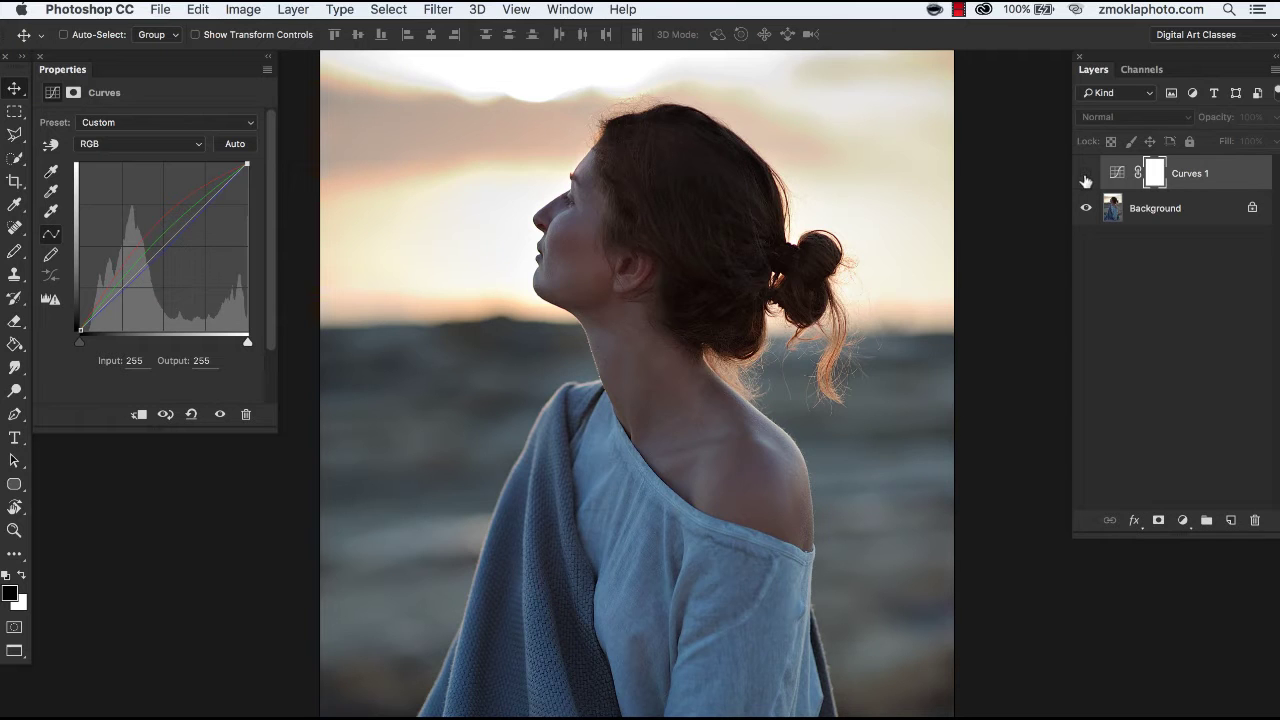
click(1086, 178)
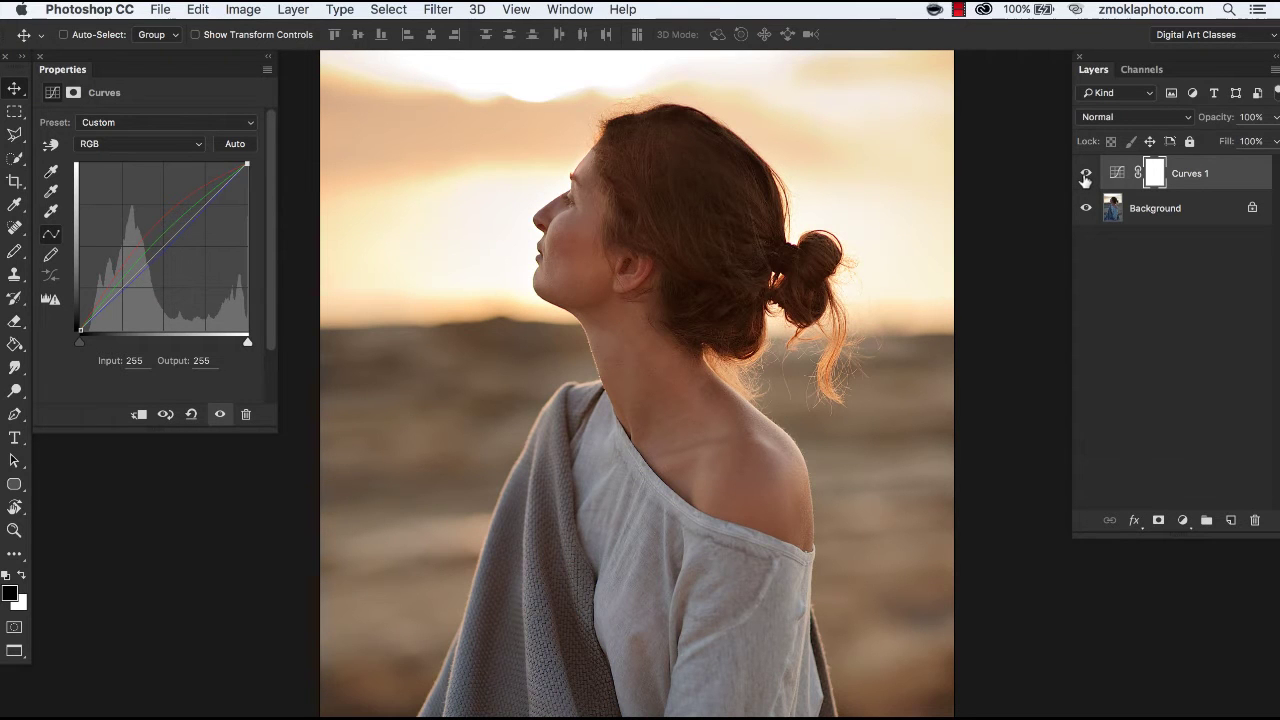
Step: Move the Red channel's midtone point to about input 97, output 157, and return to the composite RGB curve
click(1115, 178)
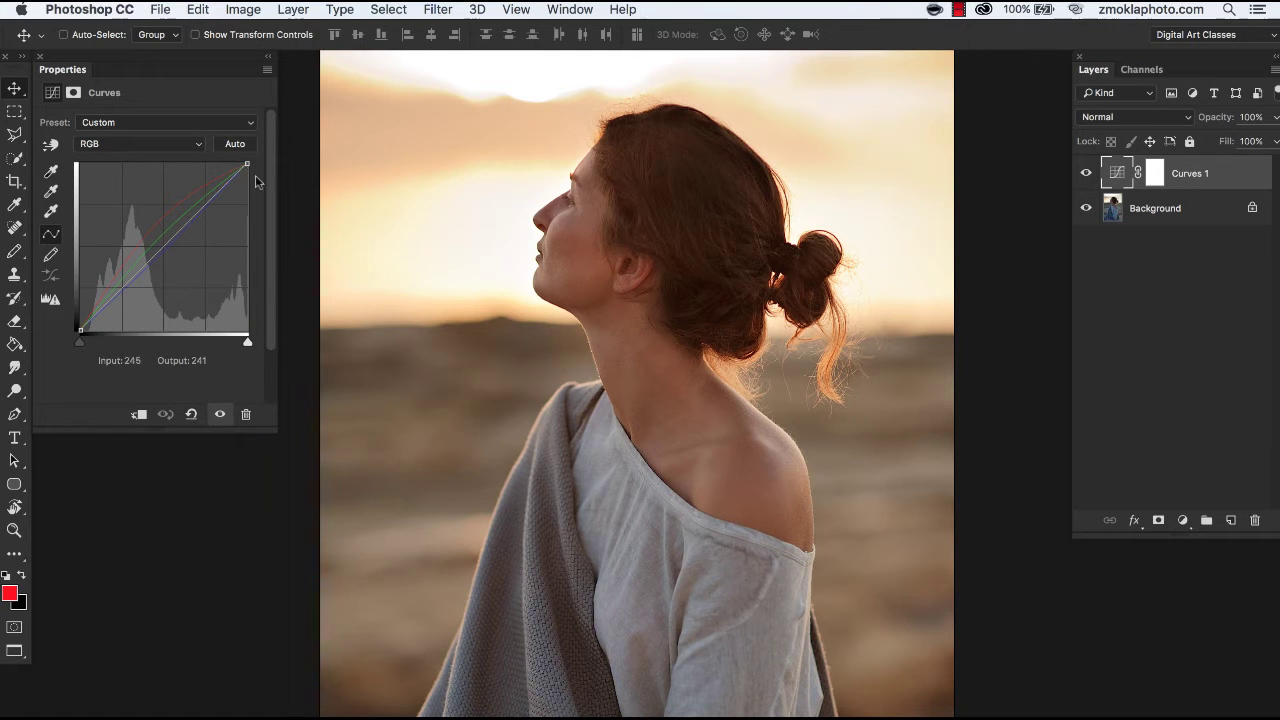
click(163, 144)
click(137, 160)
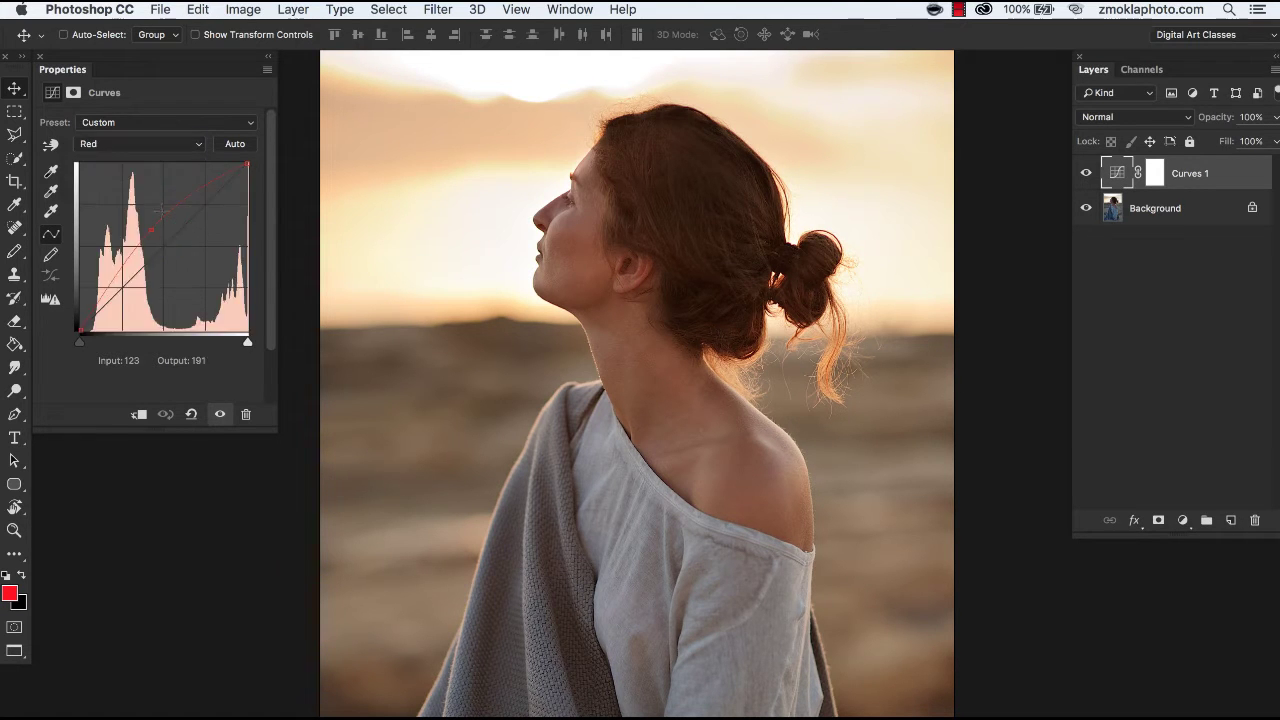
drag(144, 232, 144, 223)
key(Down)
key(Down)
key(Down)
key(Down)
key(Down)
key(Down)
key(Down)
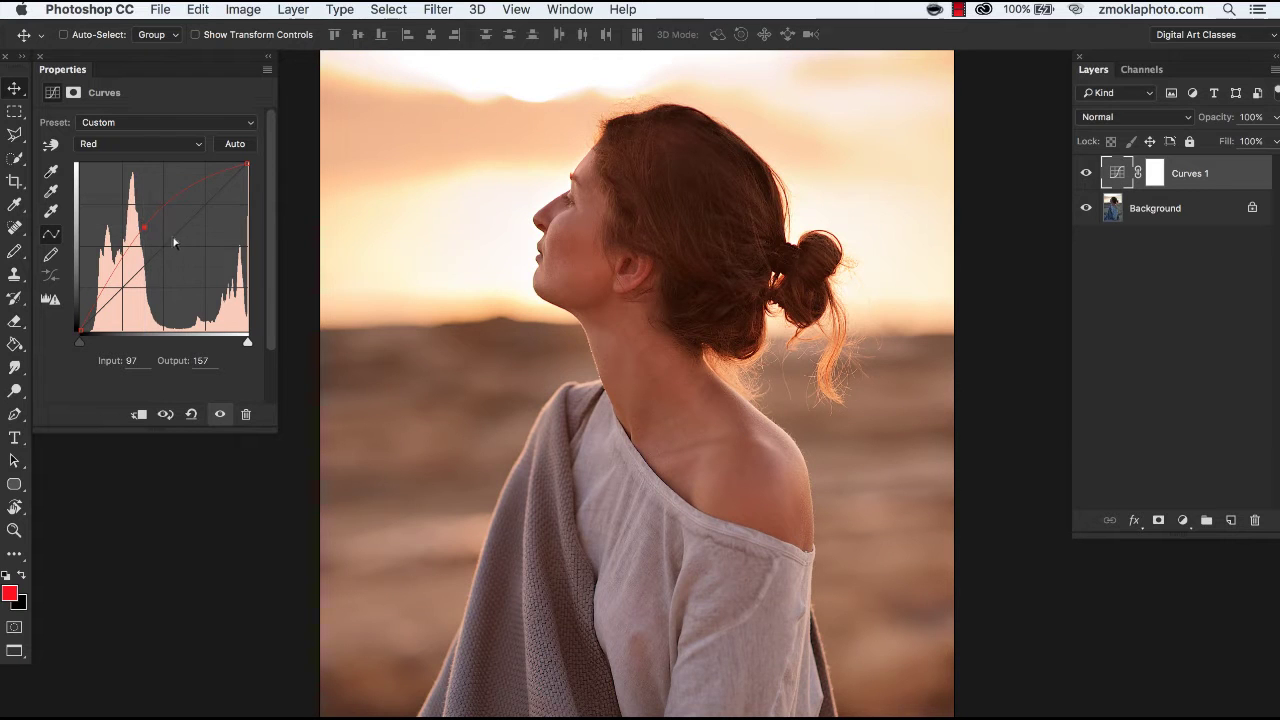
click(147, 144)
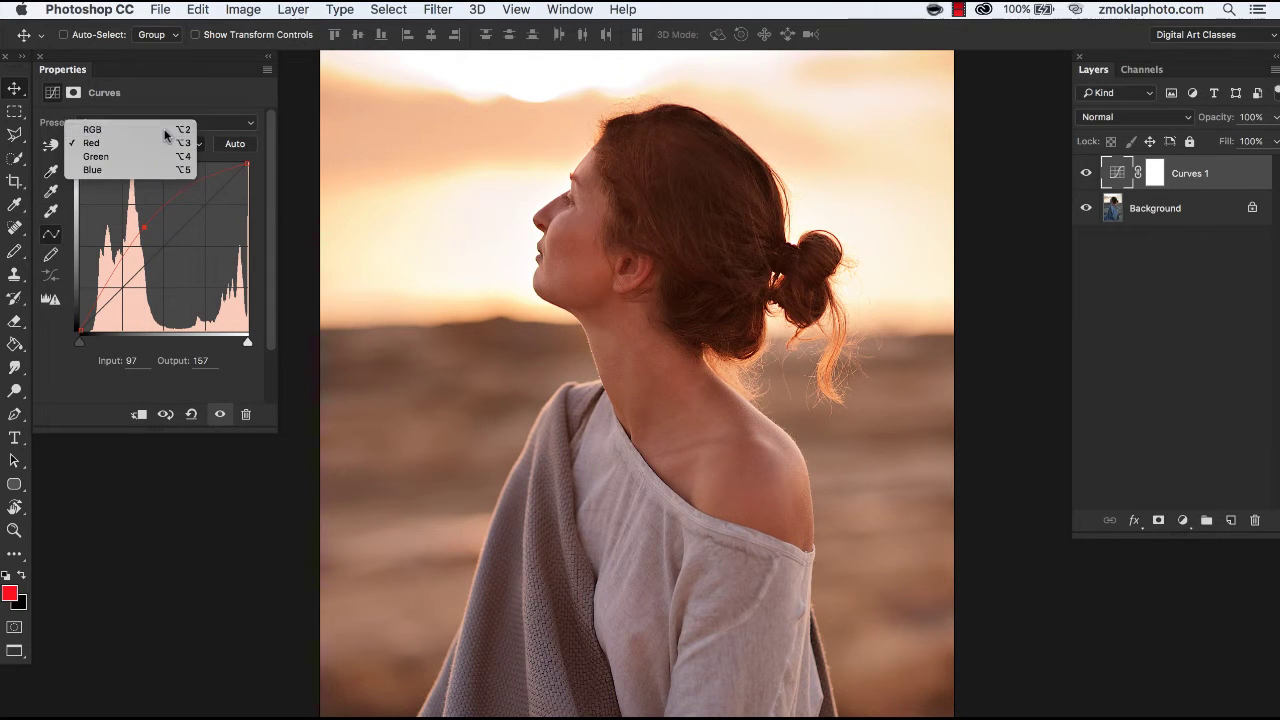
click(144, 127)
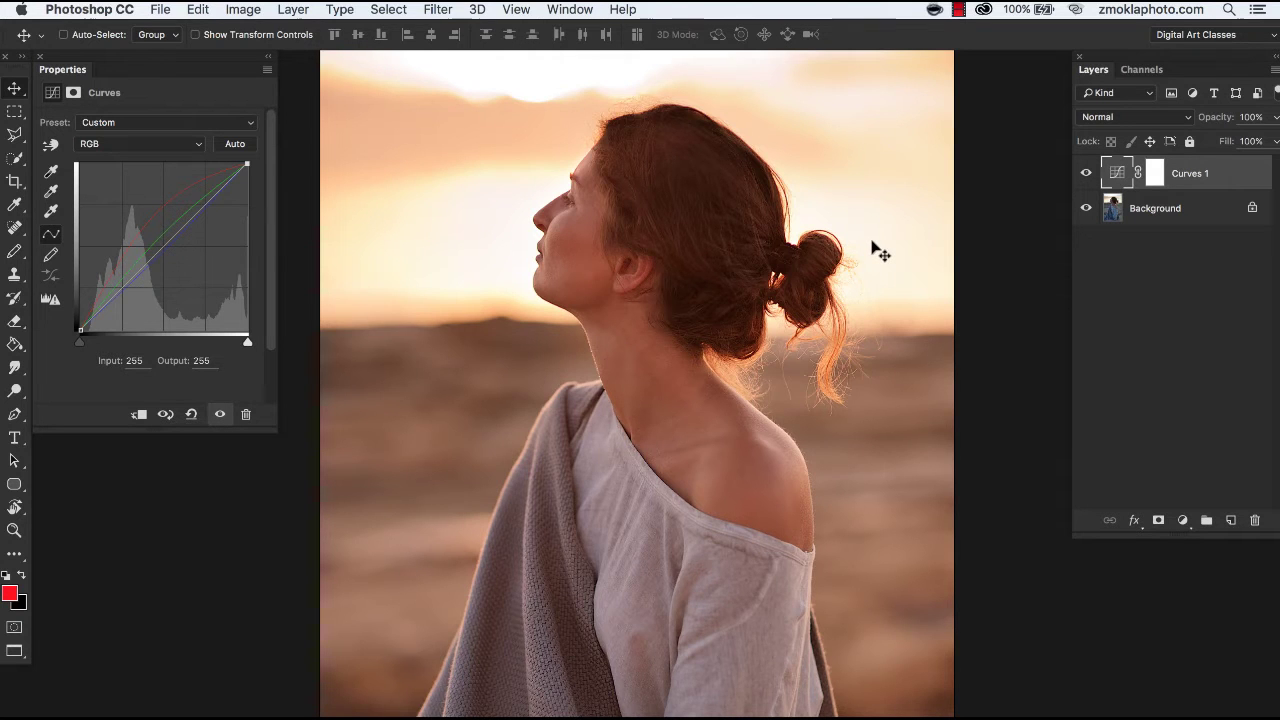
Step: Select the Curves layer's mask and set the Pencil tool's size to 1100 px with the whole photo in view
key(super+minus)
drag(705, 452, 687, 375)
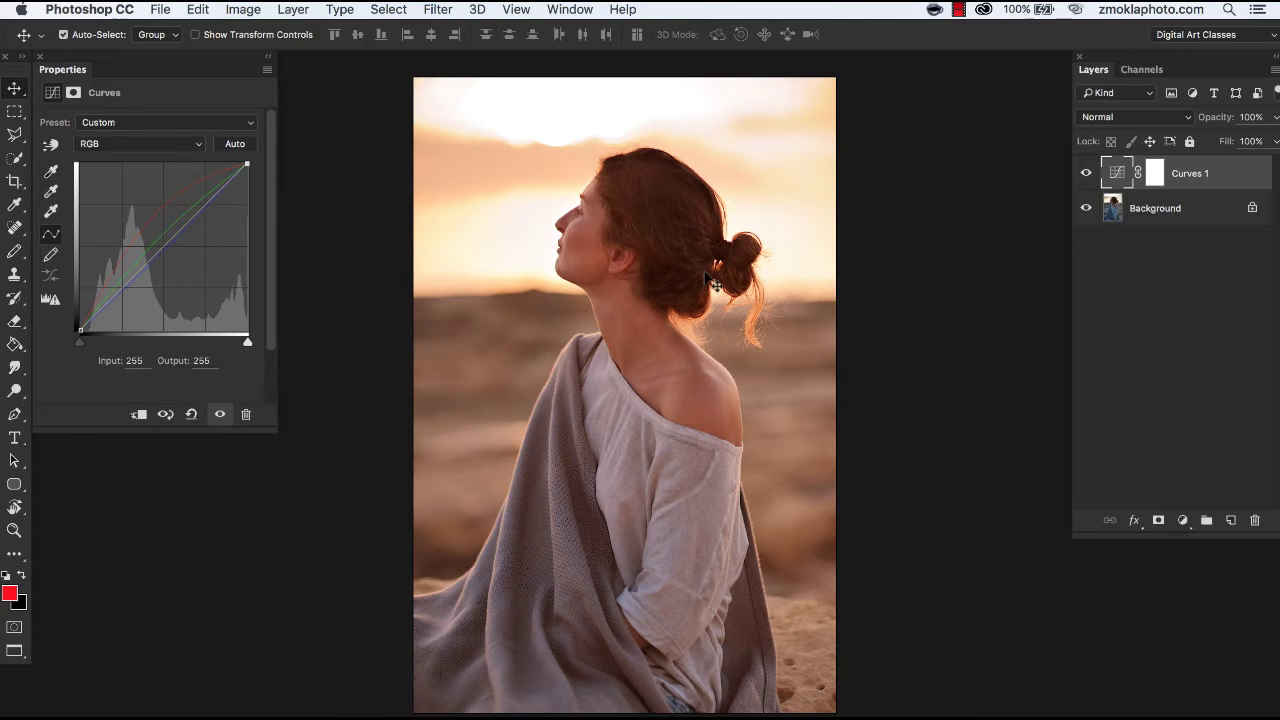
key(super+plus)
key(super+minus)
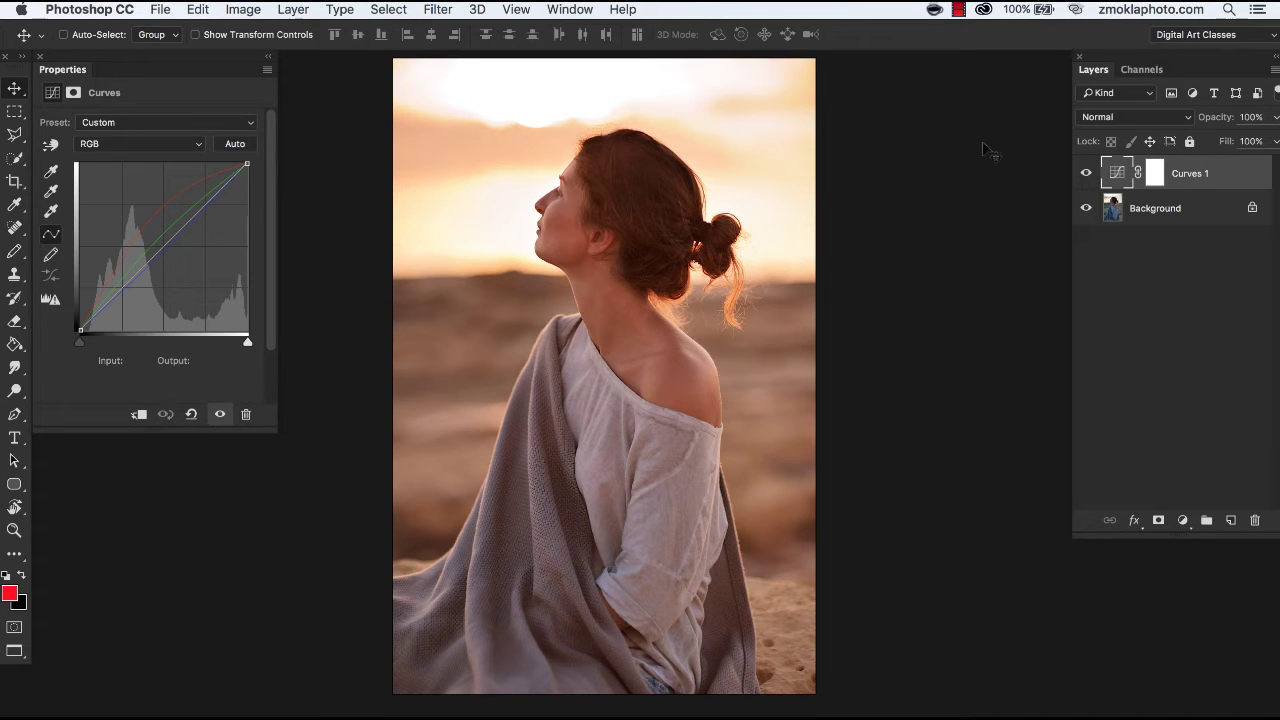
click(1156, 175)
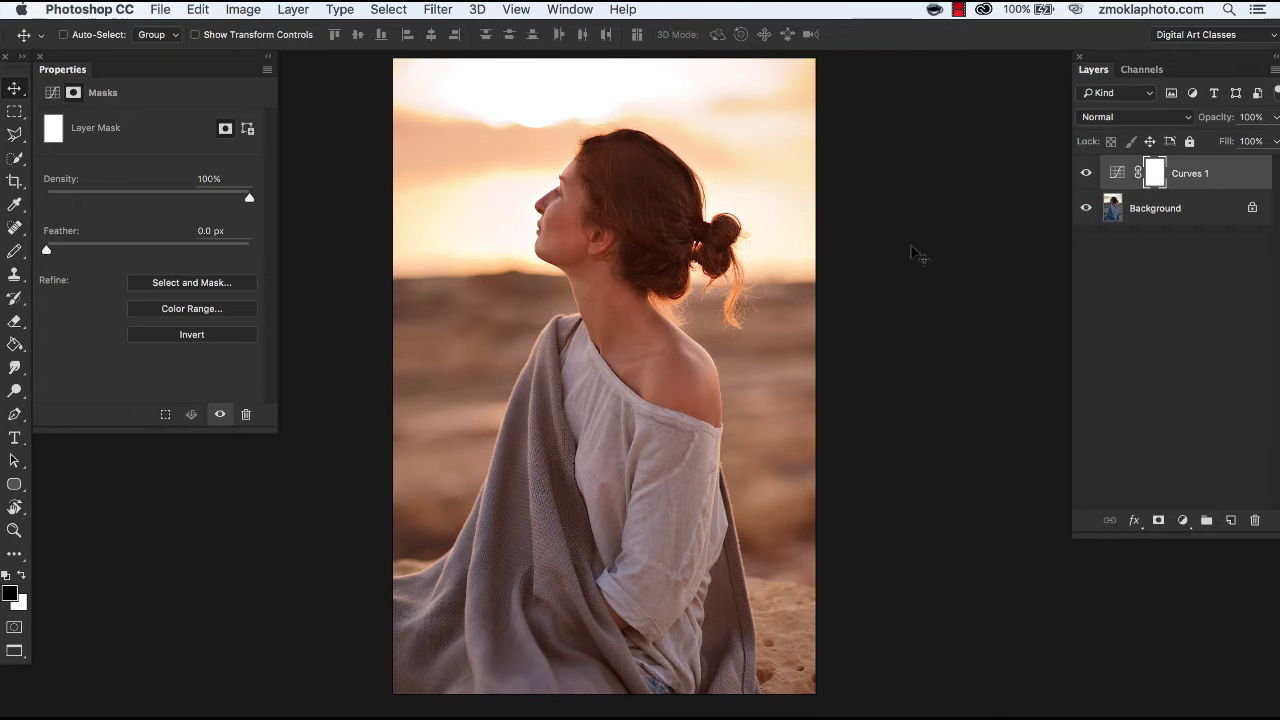
key(b)
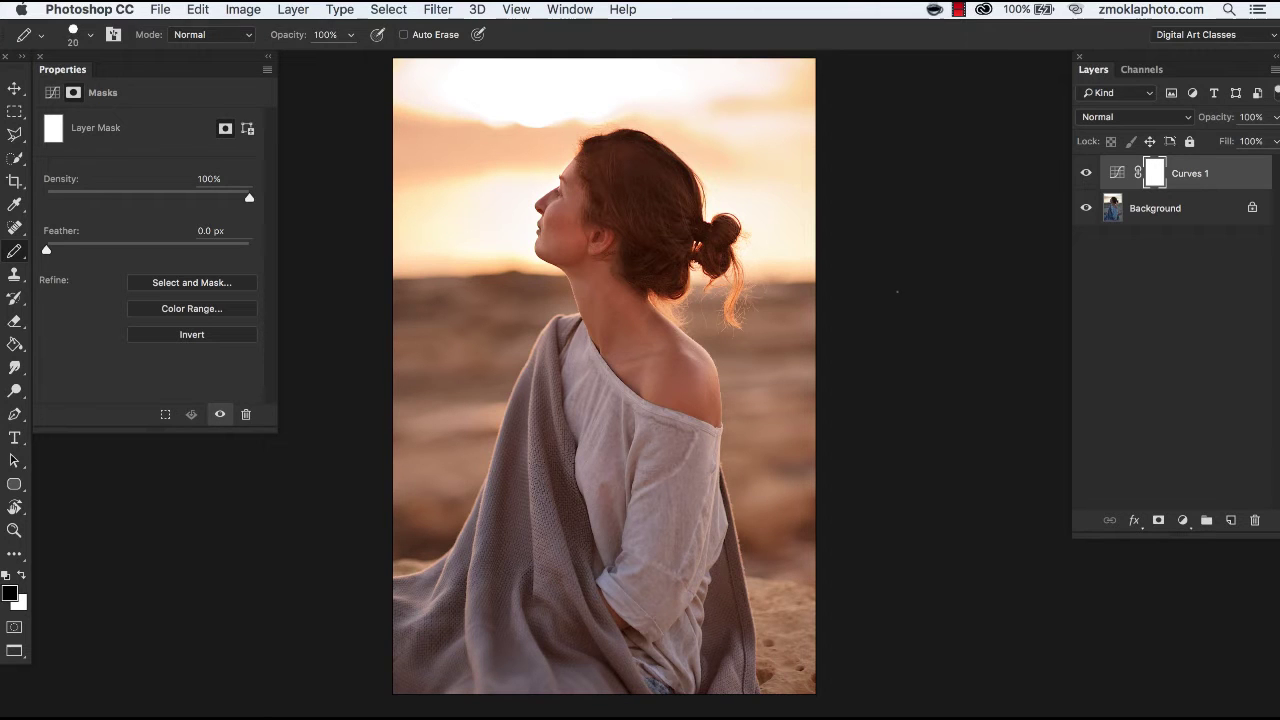
key(bracketright)
key(bracketright)
key(bracketright)
key(bracketright)
key(bracketright)
key(bracketright)
key(bracketright)
key(bracketright)
key(bracketright)
key(bracketright)
key(bracketright)
key(bracketright)
key(bracketright)
key(bracketright)
key(bracketright)
key(bracketright)
key(bracketright)
key(bracketright)
key(bracketright)
key(bracketright)
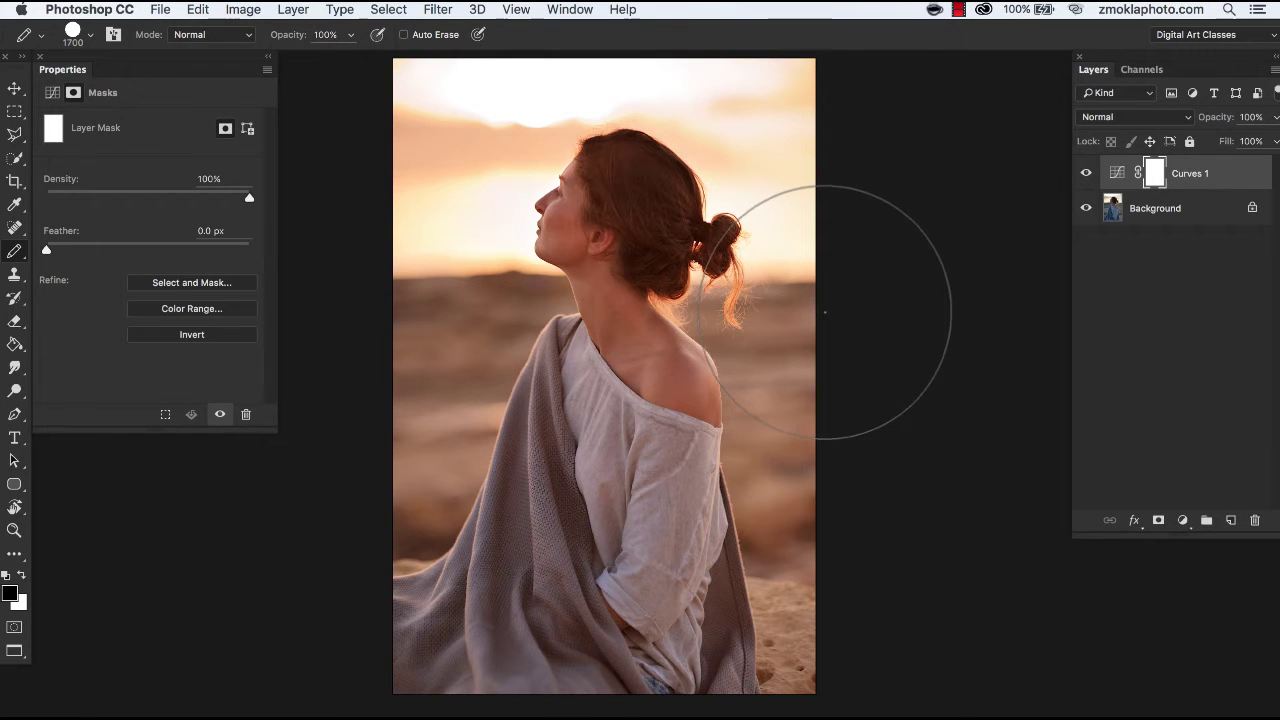
key(bracketleft)
key(bracketleft)
key(bracketleft)
key(bracketleft)
key(bracketleft)
key(bracketleft)
key(bracketleft)
key(bracketleft)
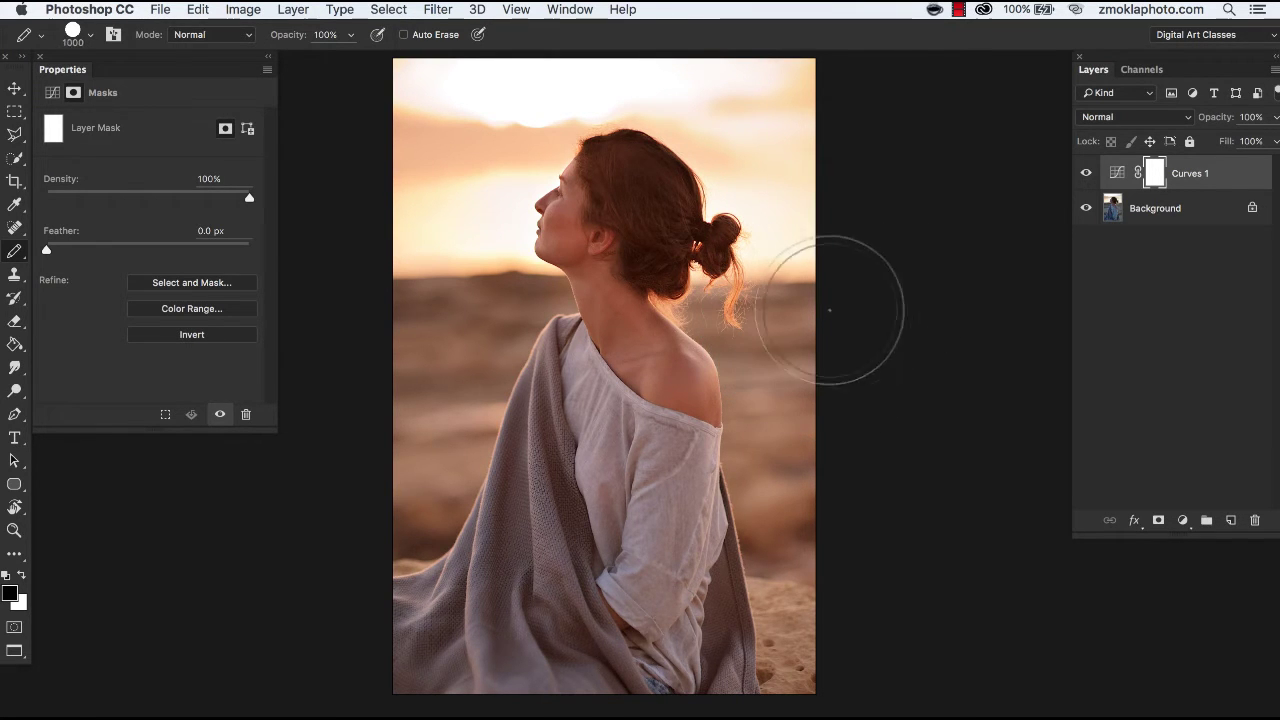
key(bracketright)
key(bracketright)
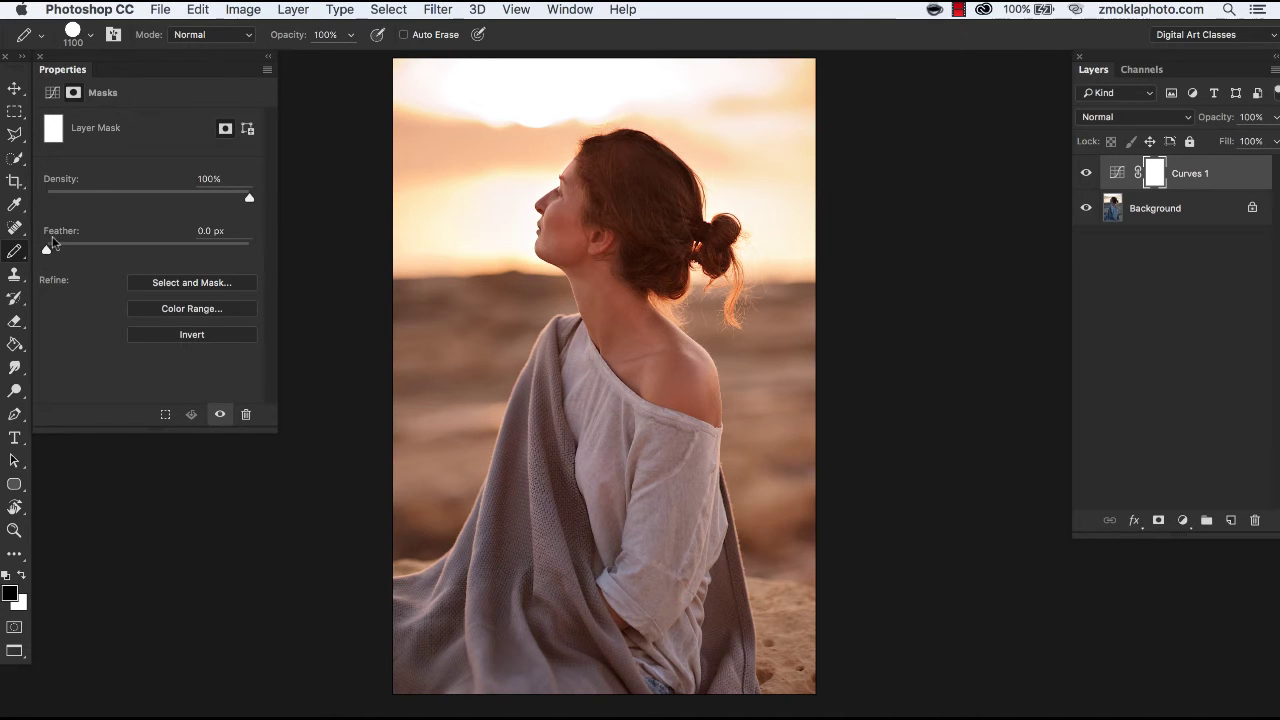
Step: Switch to the soft Brush tool at 20% opacity and set its size to 1600 px
click(14, 253)
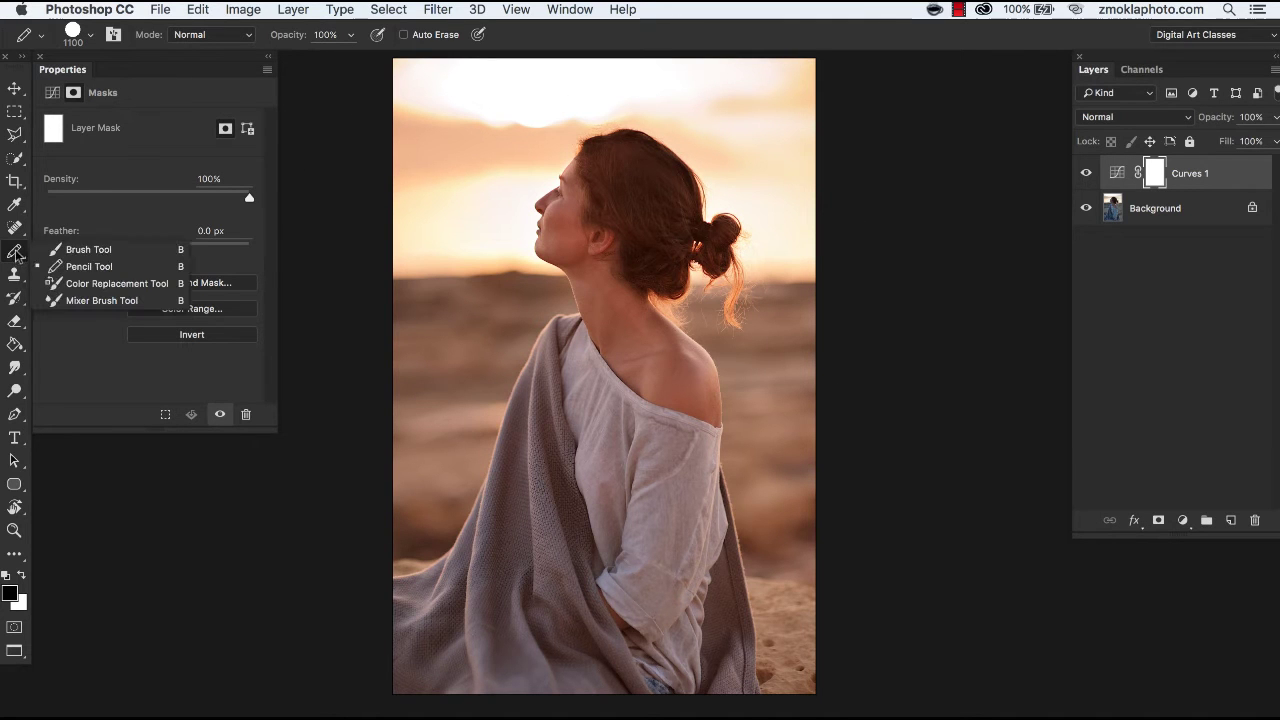
click(80, 253)
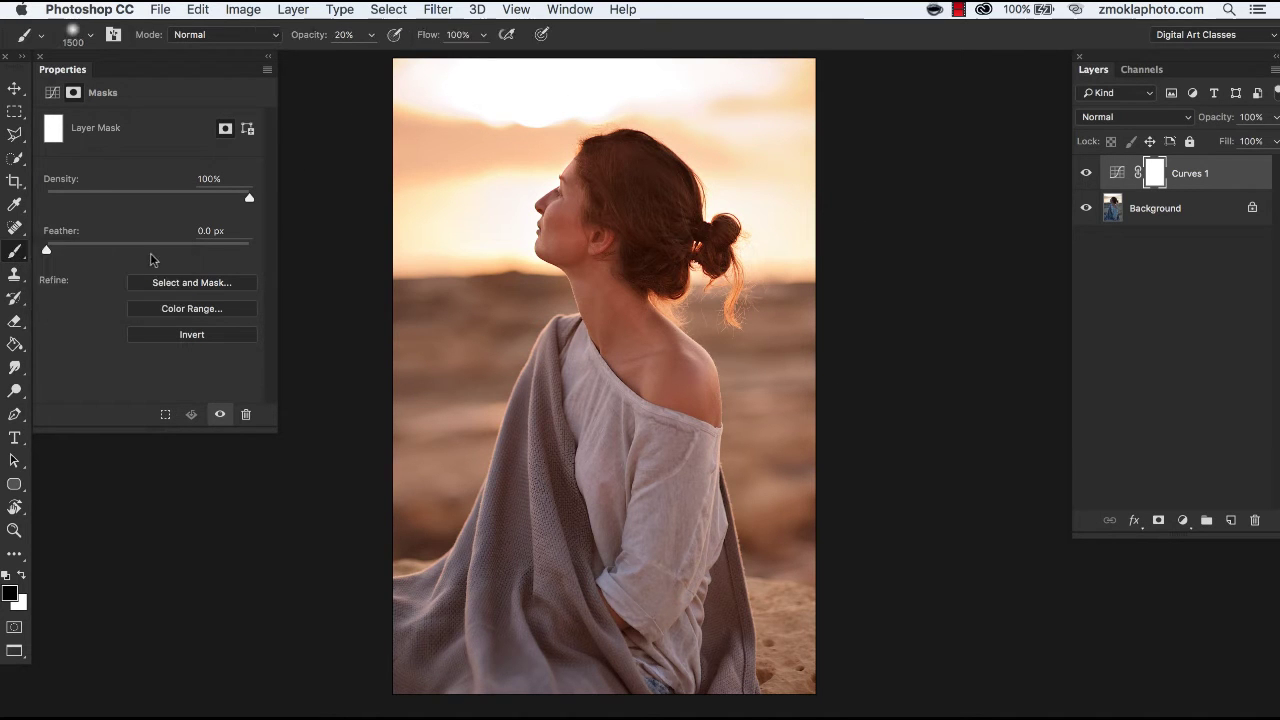
key(bracketright)
key(bracketright)
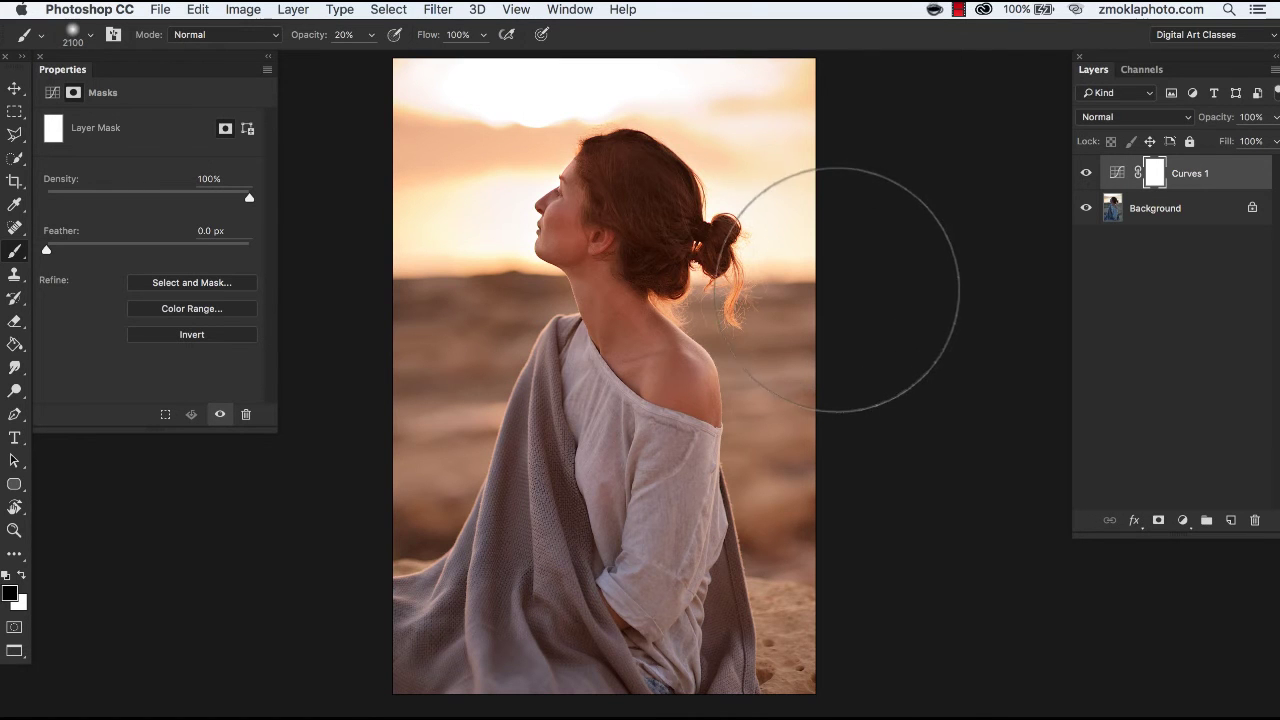
key(bracketleft)
key(bracketleft)
key(bracketleft)
key(bracketleft)
key(bracketleft)
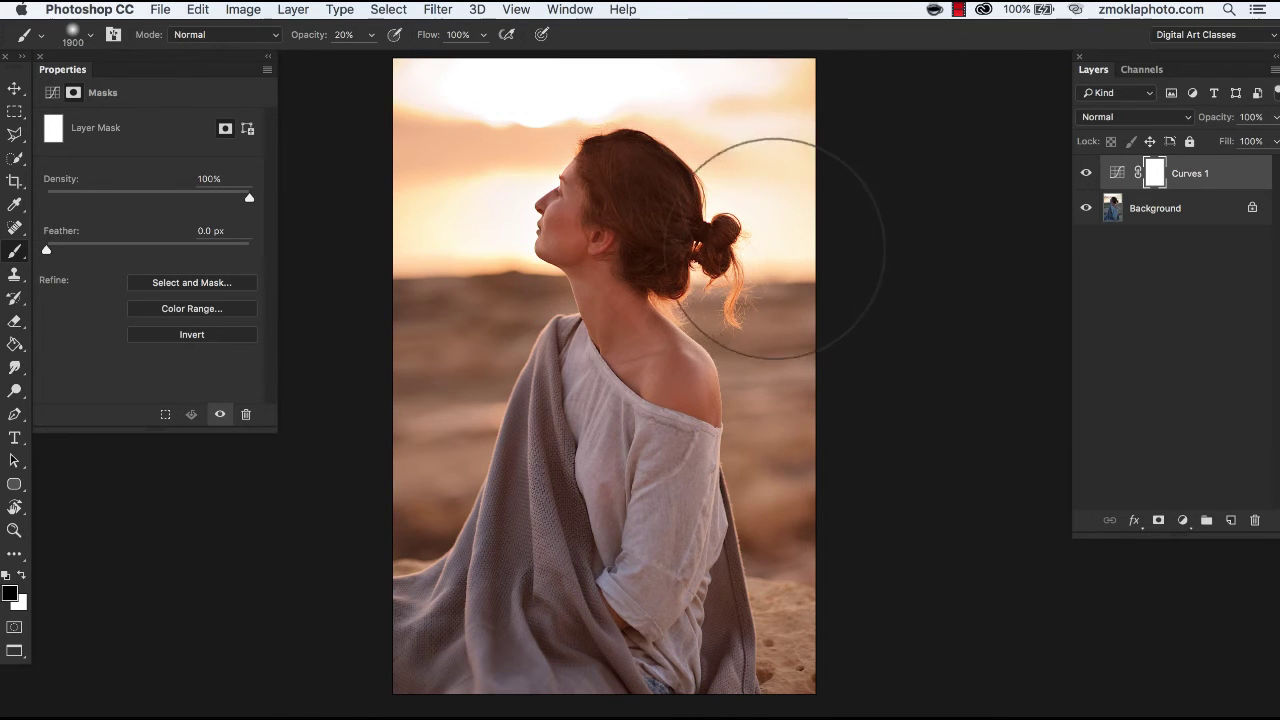
key(bracketright)
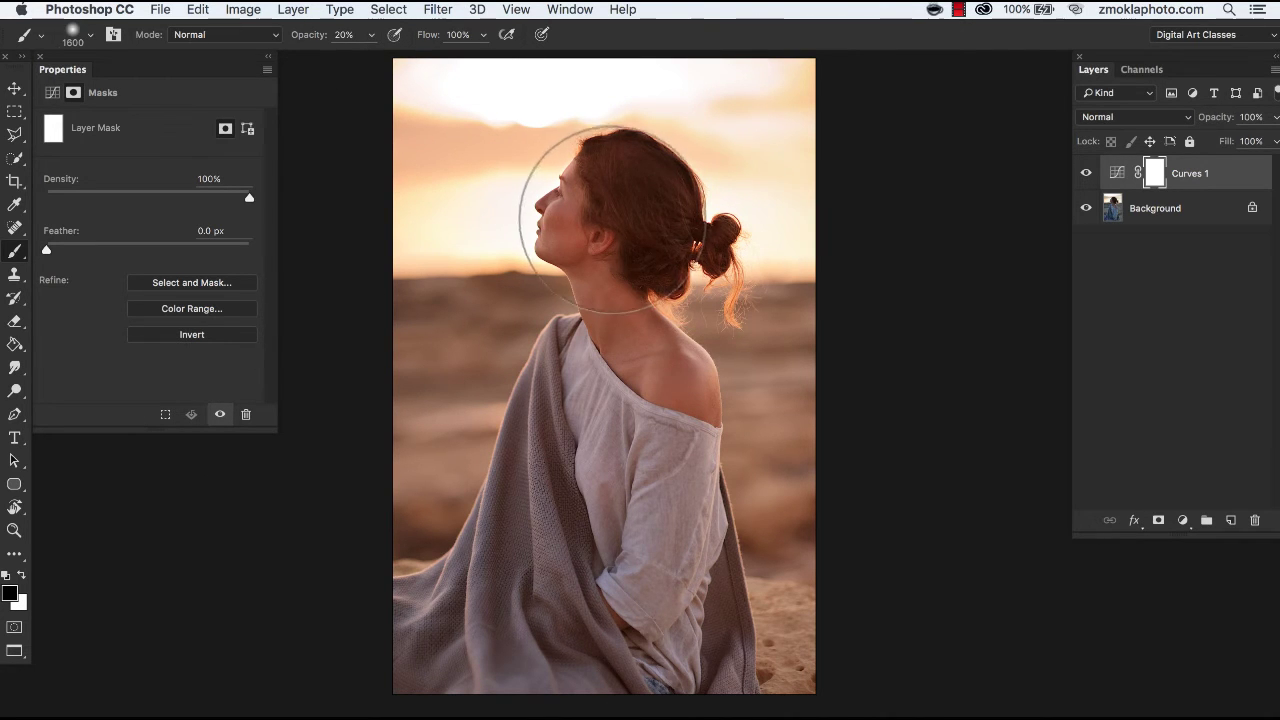
Step: Paint black on the Curves mask over the sky and background in front of the woman with a brush of about 1800–1900 px
key(bracketright)
key(bracketright)
key(bracketright)
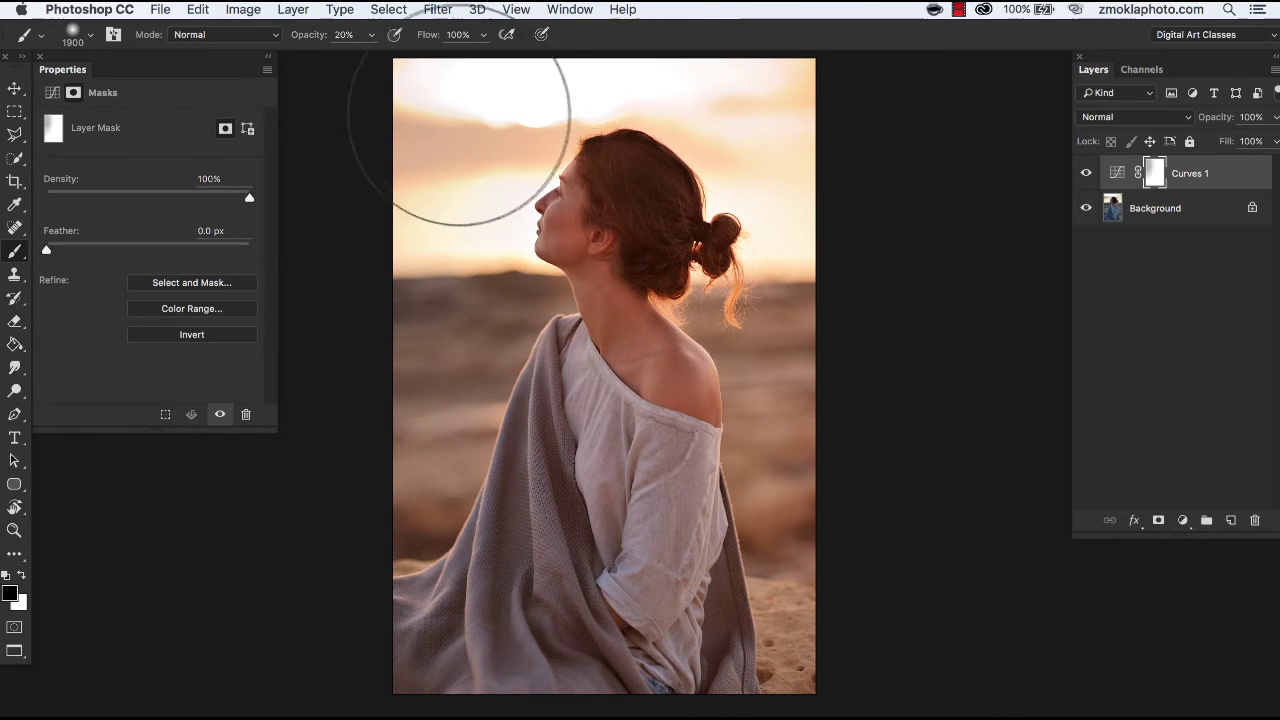
key(bracketleft)
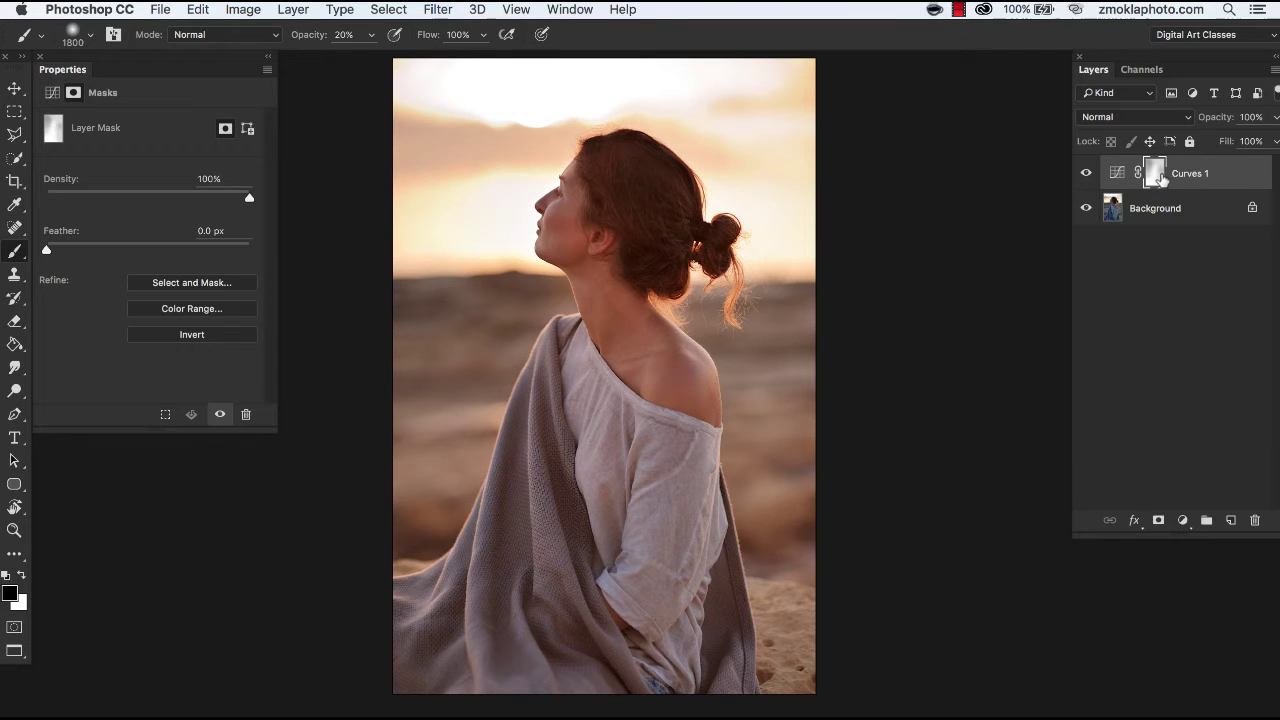
Step: Invert the Curves mask and paint white at 70% opacity over the woman's face and head, then enlarge the brush to 2000 px
key(super+i)
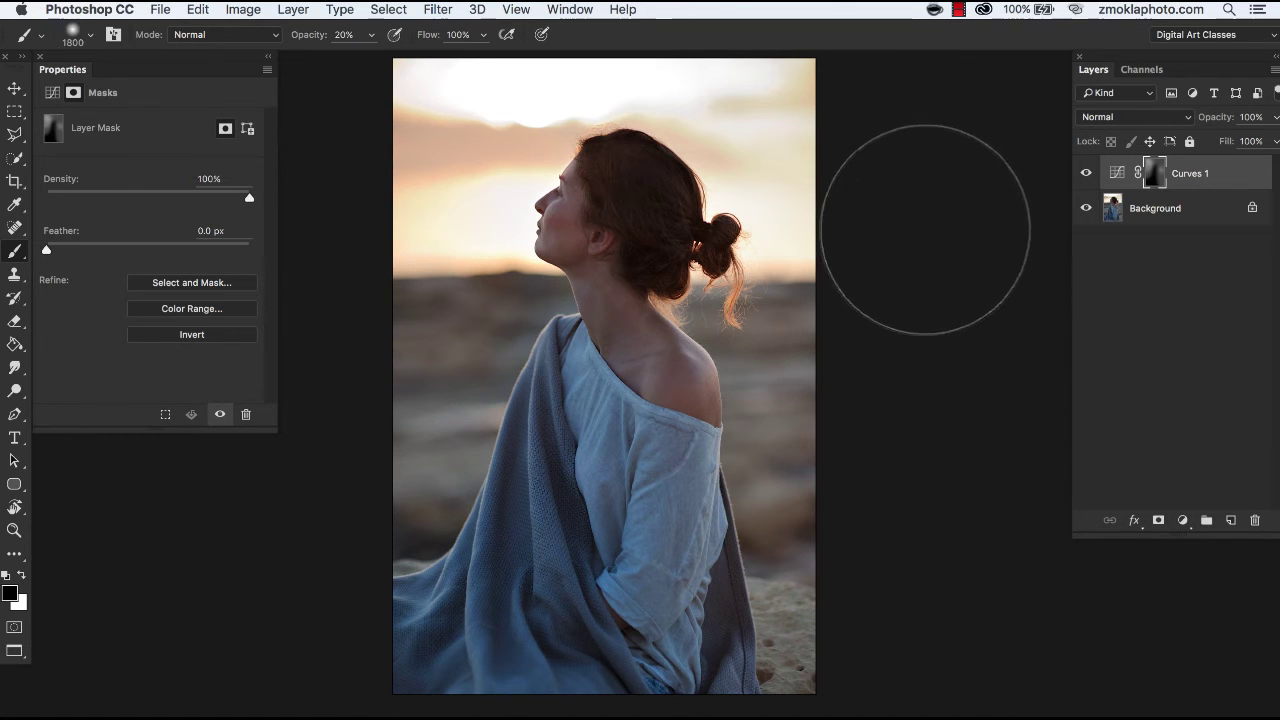
click(21, 576)
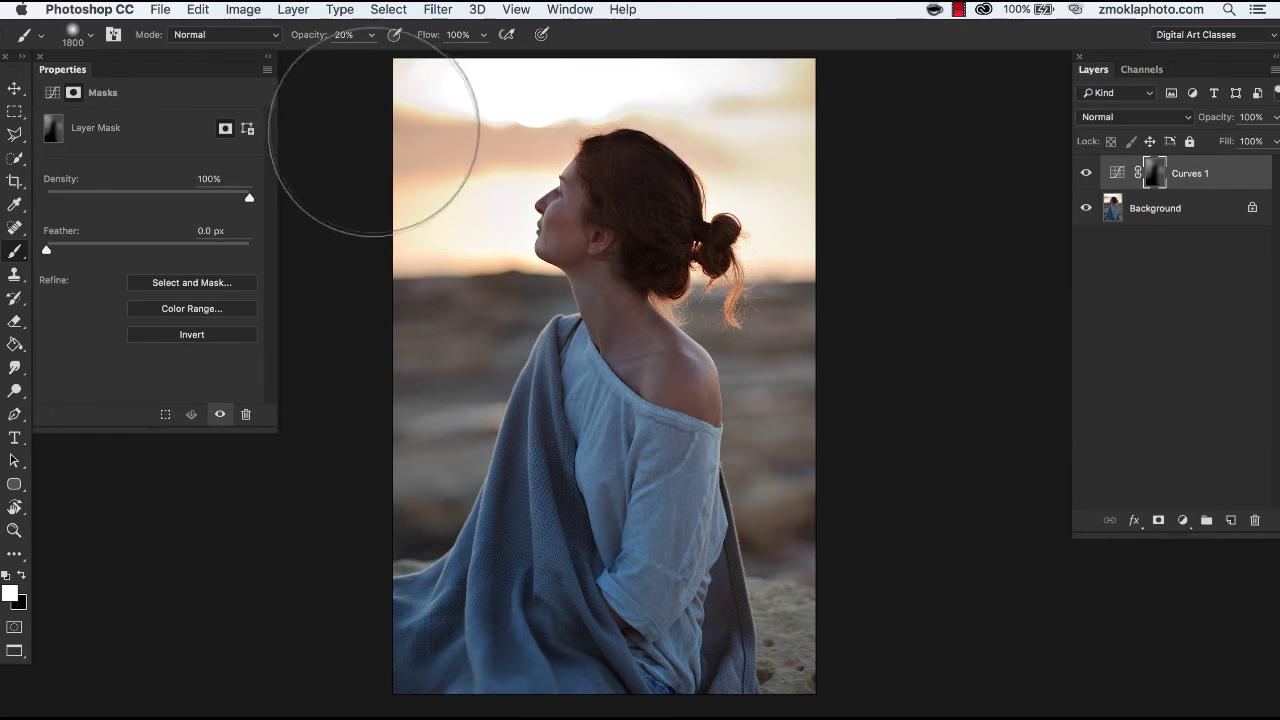
key(7)
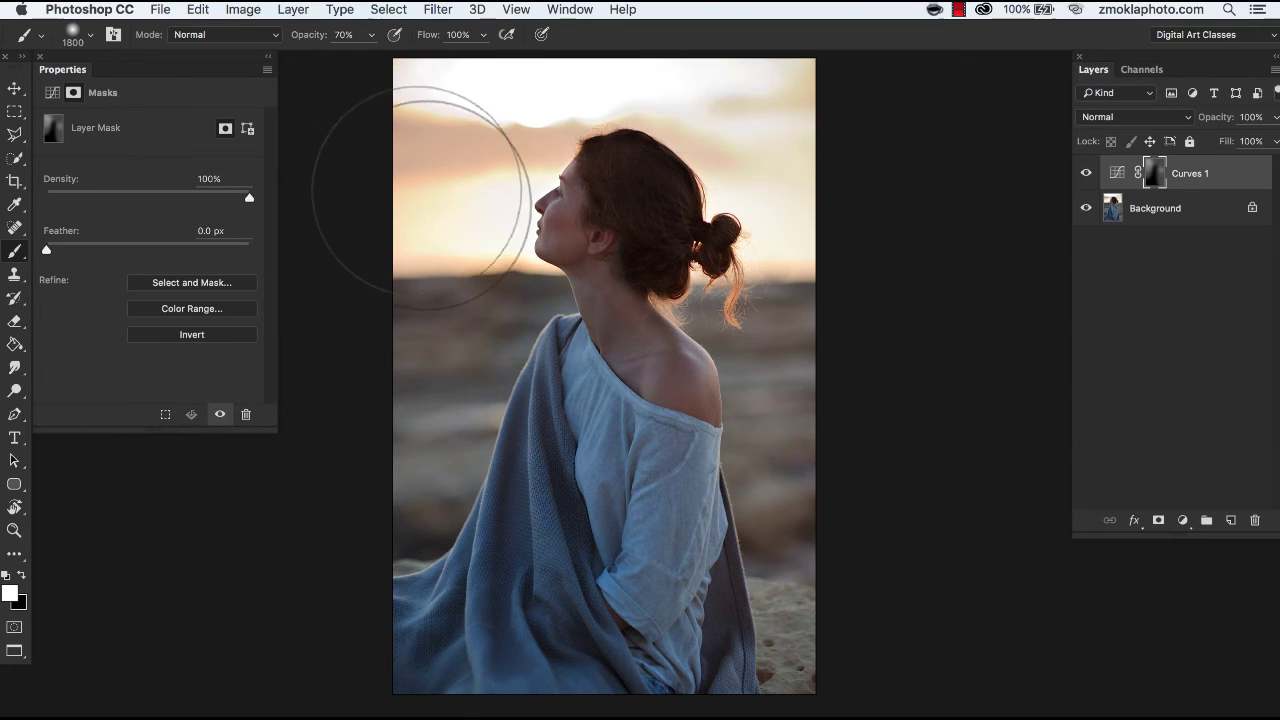
mouse_move(620, 248)
mouse_down()
mouse_move(628, 238)
mouse_move(590, 237)
mouse_up()
key(bracketright)
key(bracketright)
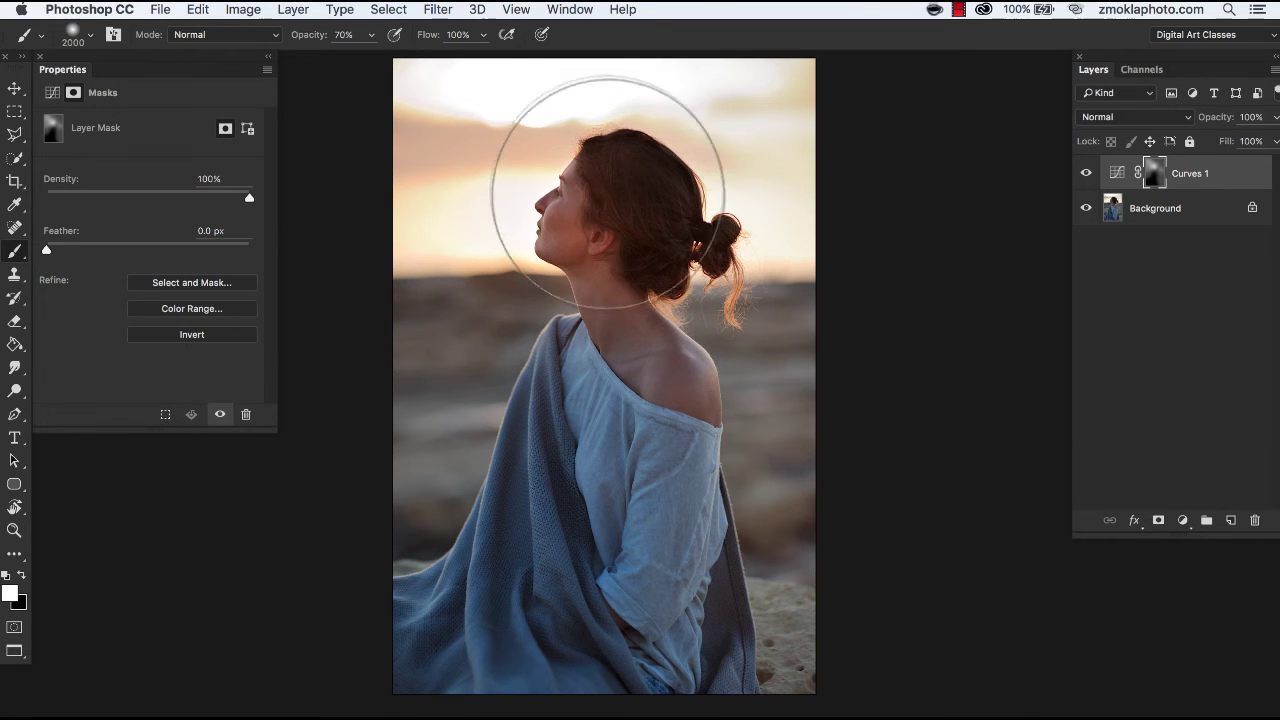
Step: Build up the Curves mask over the woman and her surroundings in white at 20% opacity, with the brush enlarged to 2300 px
key(2)
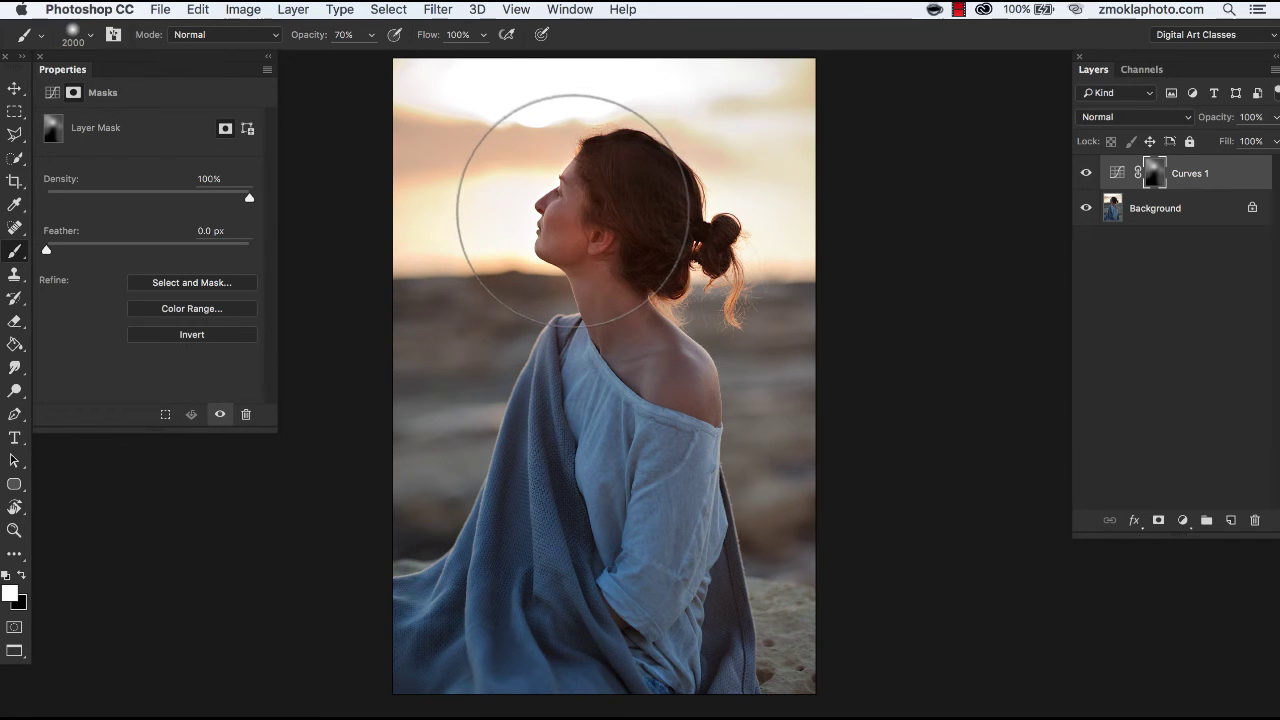
mouse_move(572, 213)
mouse_down()
mouse_move(549, 223)
mouse_move(578, 226)
mouse_move(586, 200)
mouse_move(614, 260)
mouse_move(605, 400)
mouse_move(635, 433)
mouse_move(600, 220)
mouse_move(628, 526)
mouse_move(571, 300)
mouse_move(543, 386)
mouse_move(558, 410)
mouse_move(540, 530)
mouse_move(477, 586)
mouse_move(606, 321)
mouse_move(571, 177)
mouse_move(629, 286)
mouse_move(640, 606)
mouse_move(729, 320)
mouse_move(549, 177)
mouse_move(680, 251)
mouse_move(555, 515)
mouse_move(491, 606)
mouse_move(480, 600)
mouse_move(540, 600)
mouse_move(594, 166)
mouse_move(623, 614)
mouse_move(640, 150)
mouse_up()
key(bracketright)
Step: Compare the photo repeatedly with the masked Curves layer hidden and shown
click(1086, 175)
click(1086, 175)
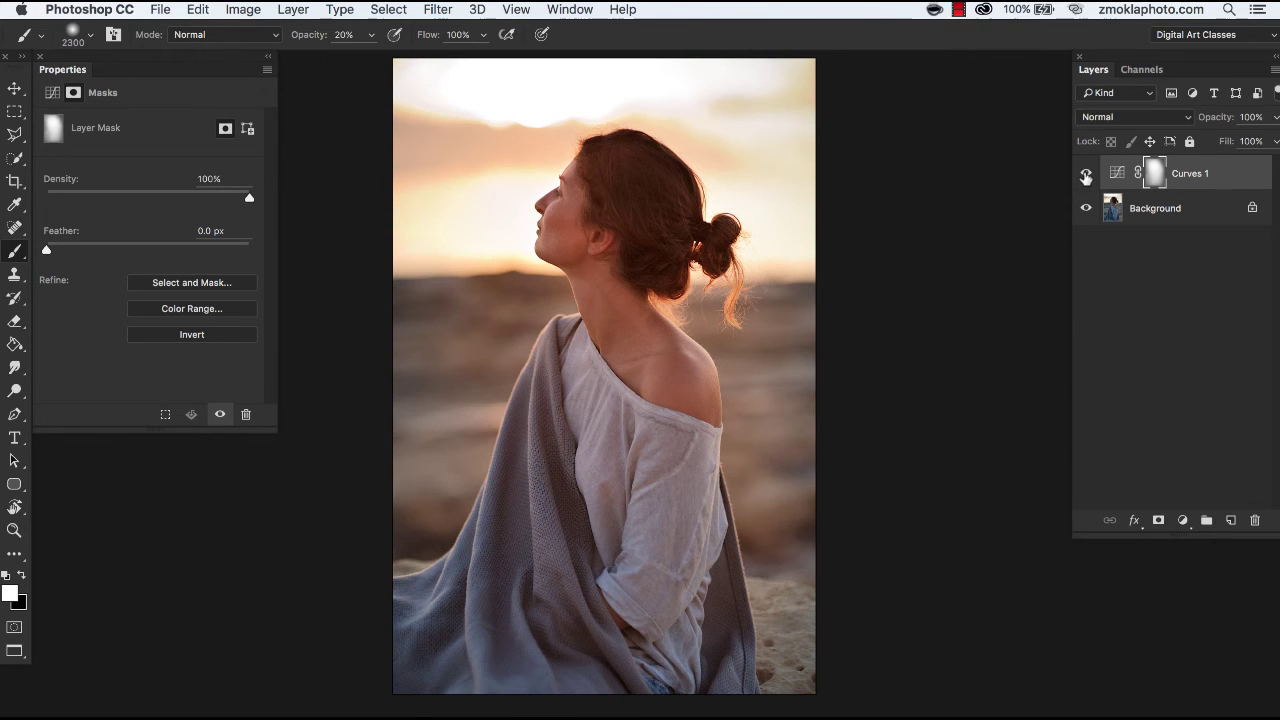
click(1086, 175)
click(1086, 175)
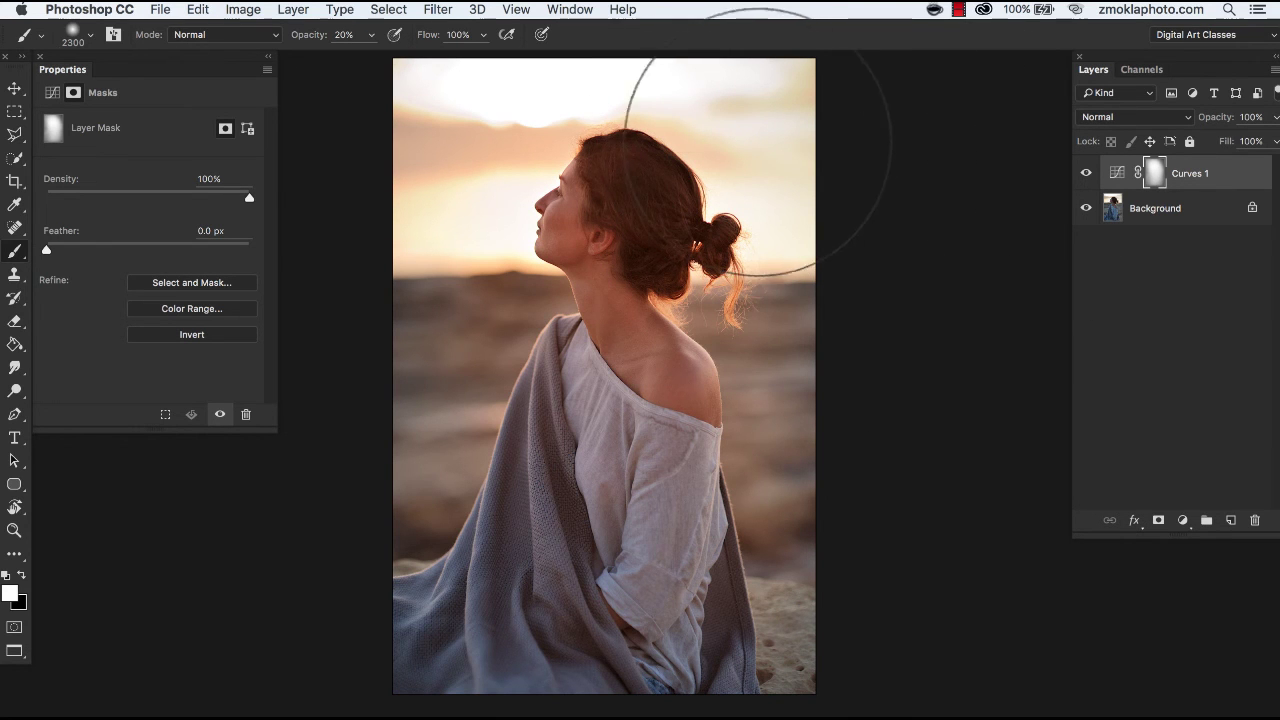
click(1087, 174)
click(1087, 174)
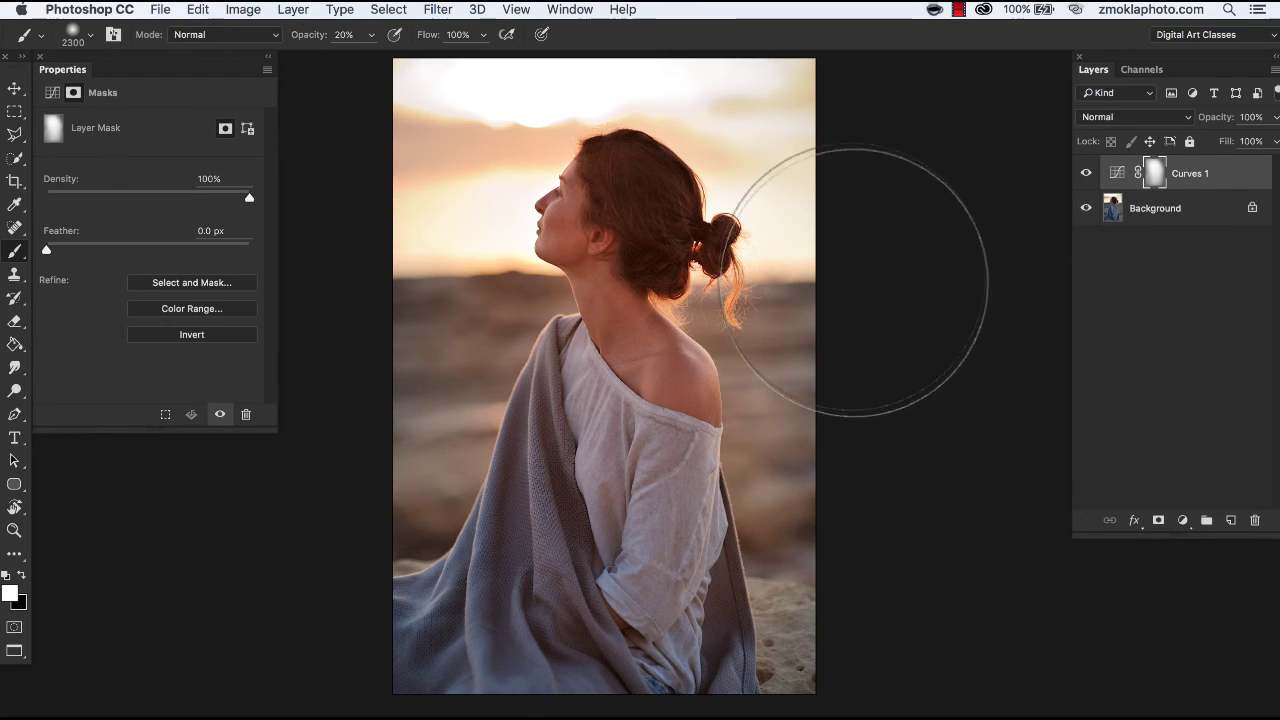
Step: Reduce the brush to about 1600 px and paint black at 20% opacity on the mask over the sky in front of the woman's face
key(bracketleft)
key(bracketleft)
key(bracketleft)
key(bracketleft)
key(bracketleft)
key(bracketleft)
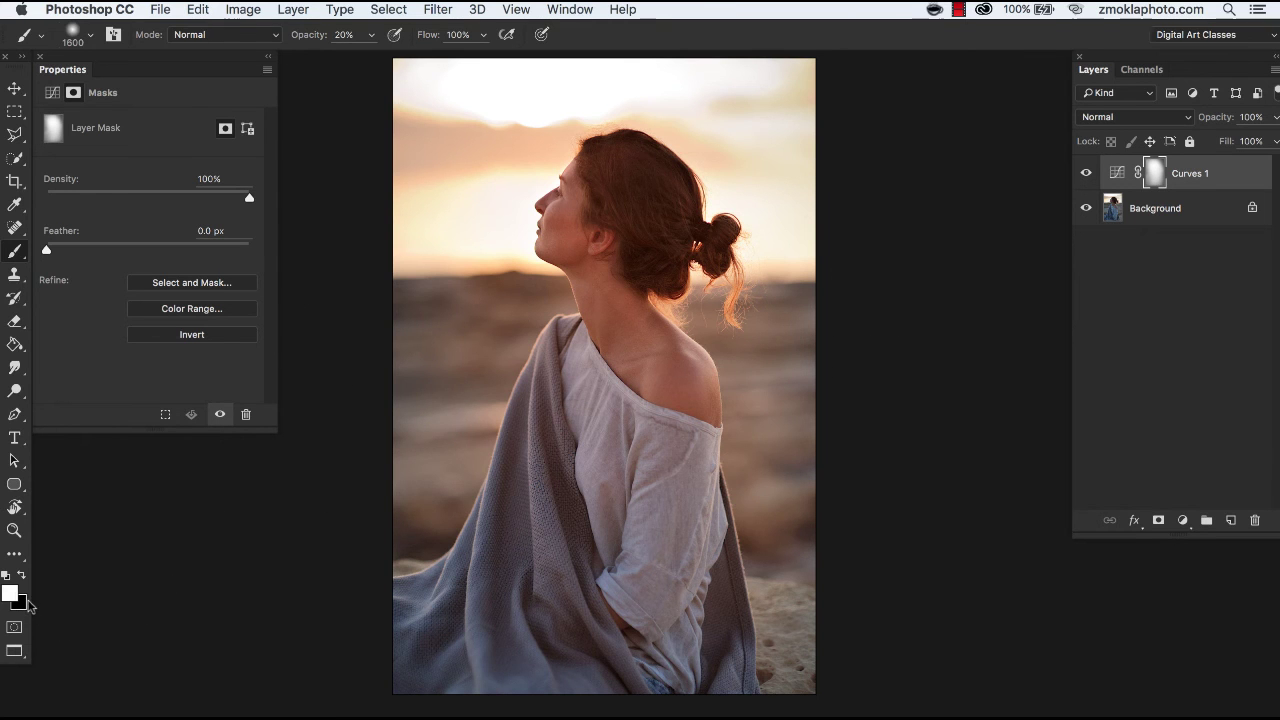
key(bracketright)
mouse_move(394, 157)
mouse_down()
mouse_move(494, 137)
mouse_move(434, 140)
mouse_move(429, 129)
mouse_move(443, 129)
mouse_move(400, 185)
mouse_move(451, 129)
mouse_move(500, 114)
mouse_move(451, 214)
mouse_move(435, 378)
mouse_move(449, 134)
mouse_move(500, 109)
mouse_move(457, 194)
mouse_move(477, 288)
mouse_up()
key(bracketright)
Step: Paint black on the mask over the background on both sides of the woman with a 1300 px brush, and compare the Curves layer hidden and shown
key(bracketleft)
key(bracketleft)
key(bracketleft)
key(bracketleft)
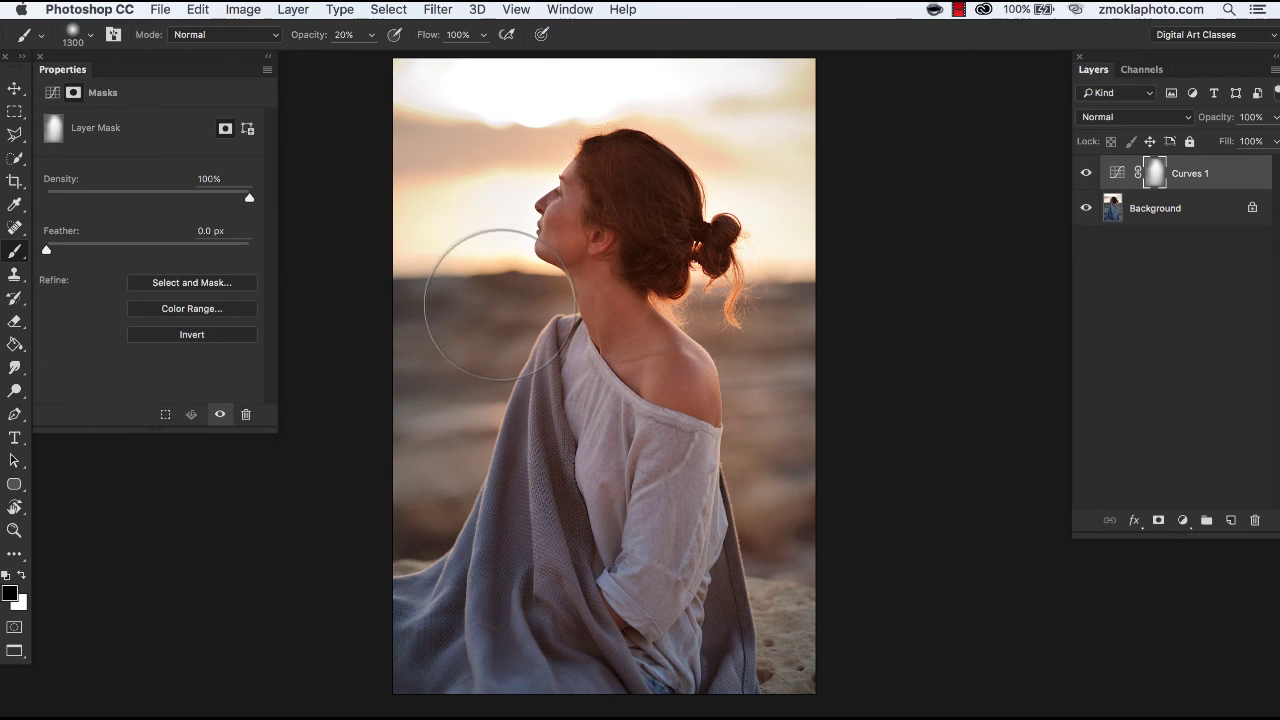
mouse_move(483, 344)
mouse_down()
mouse_move(423, 145)
mouse_move(438, 110)
mouse_move(453, 131)
mouse_move(433, 95)
mouse_move(455, 135)
mouse_move(566, 85)
mouse_move(711, 75)
mouse_move(795, 127)
mouse_move(787, 335)
mouse_move(753, 346)
mouse_move(753, 317)
mouse_move(835, 592)
mouse_up()
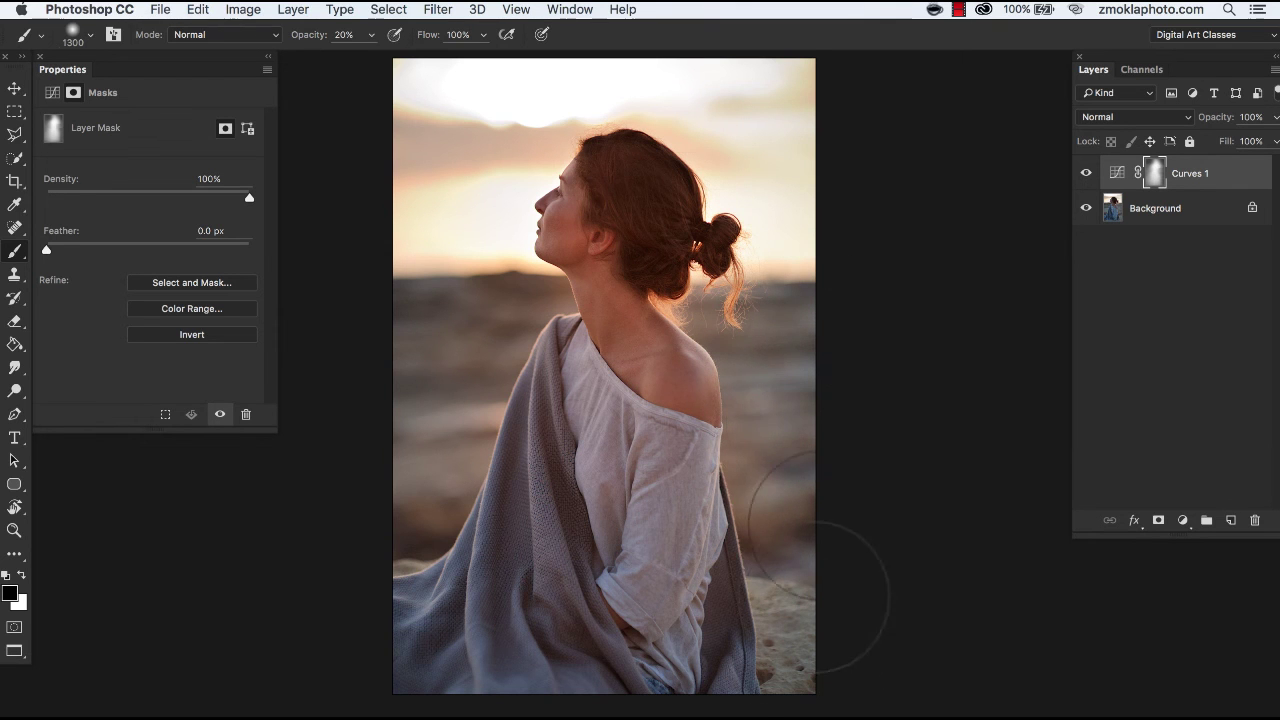
mouse_move(832, 192)
mouse_down()
mouse_move(651, 112)
mouse_move(466, 143)
mouse_move(415, 340)
mouse_up()
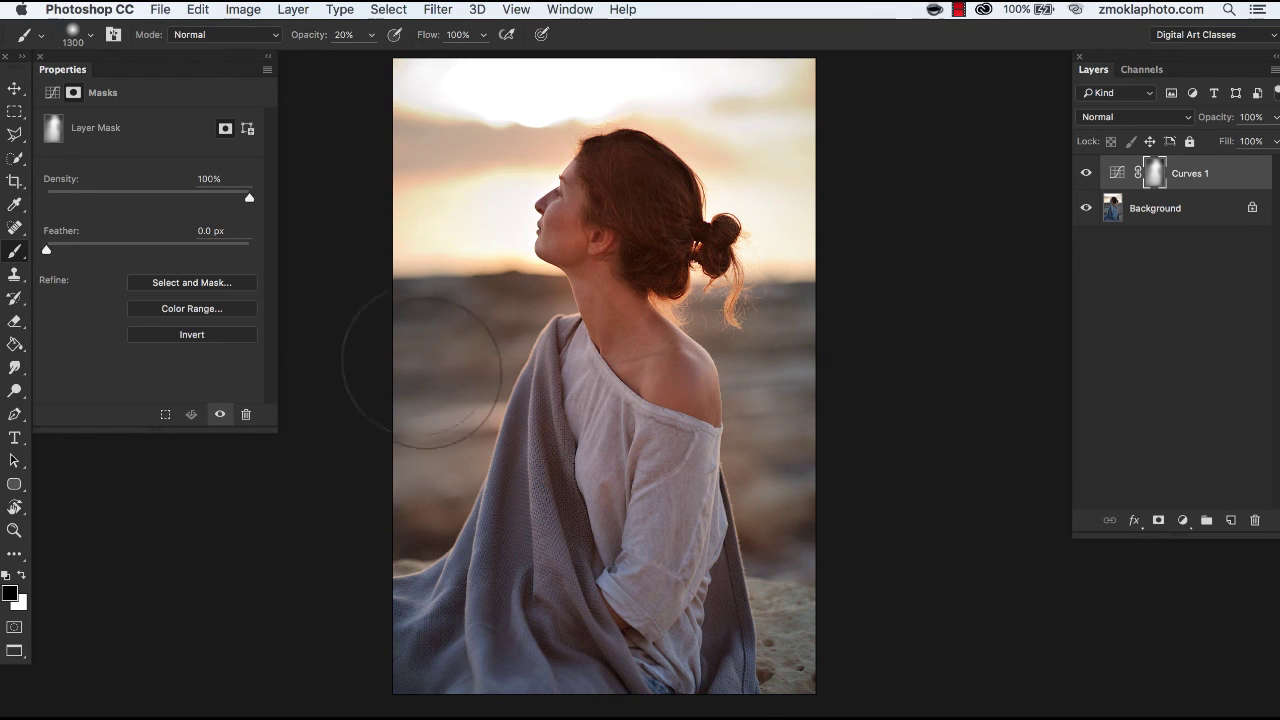
click(1087, 175)
click(1087, 175)
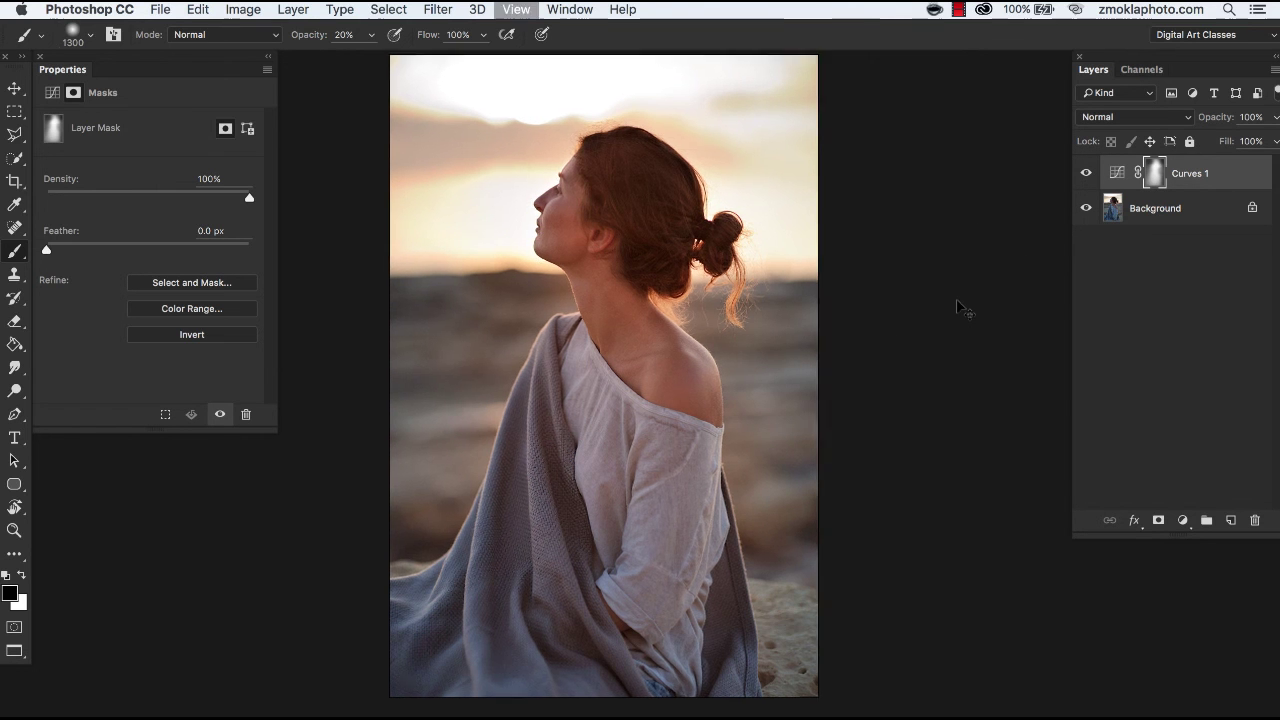
Step: Paint black at 20% opacity on the Curves mask over the background behind the woman's hair bun
key(super+equal)
mouse_move(853, 216)
mouse_down()
mouse_move(892, 345)
mouse_move(890, 331)
mouse_up()
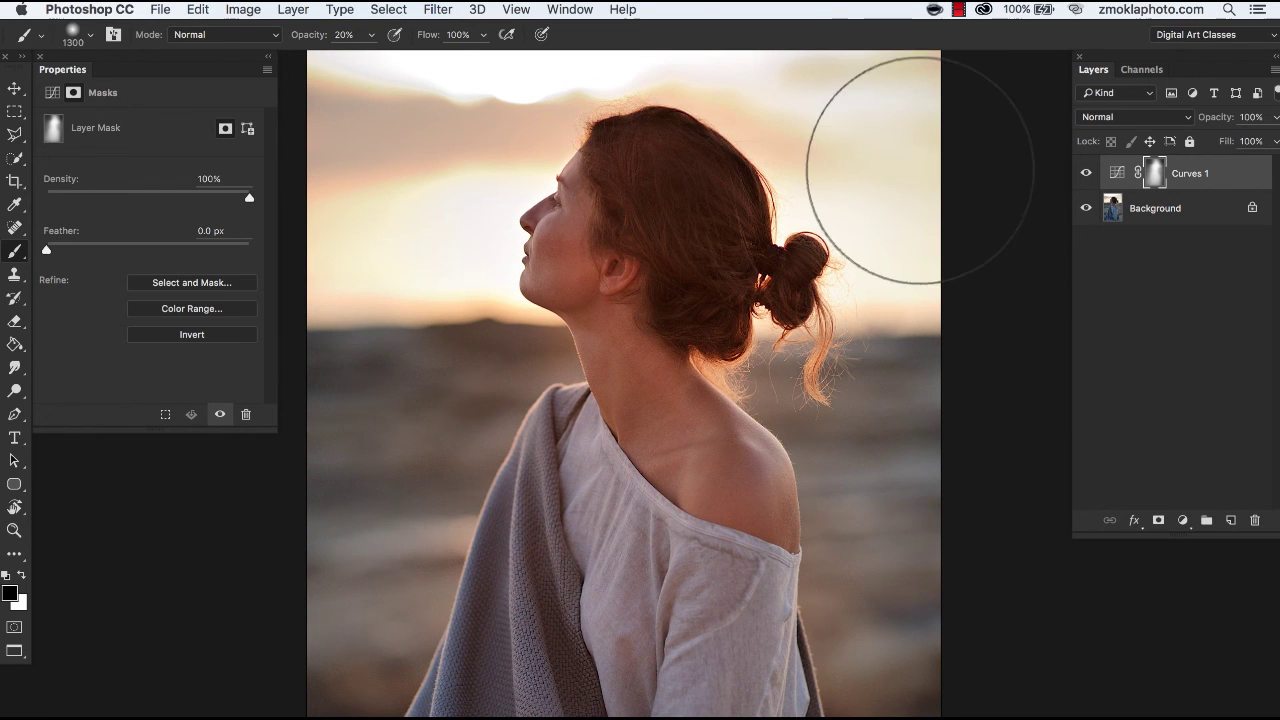